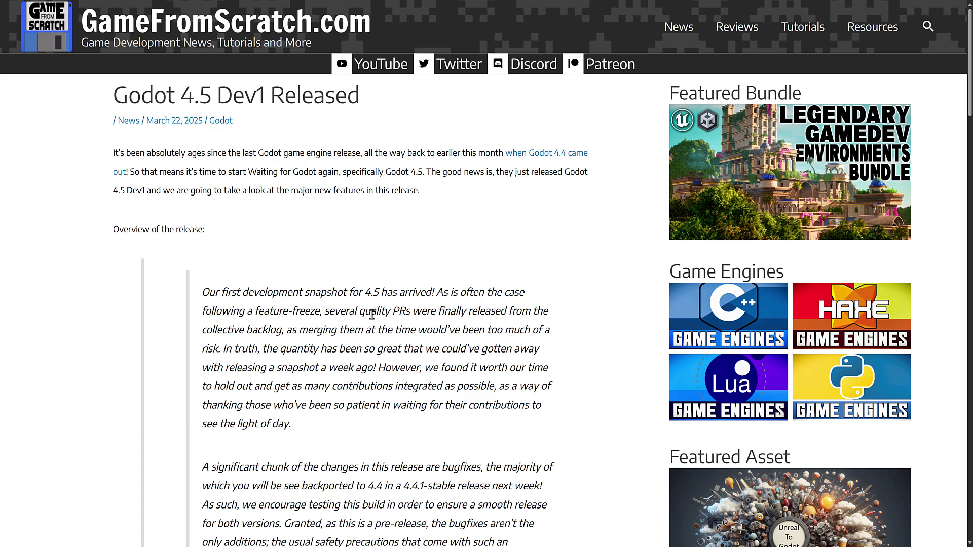
Scroll the Godot 4.5 Dev1 article to Key Features and highlight its bullets, including resource UID drag and drop
scroll(374, 325, down, 3)
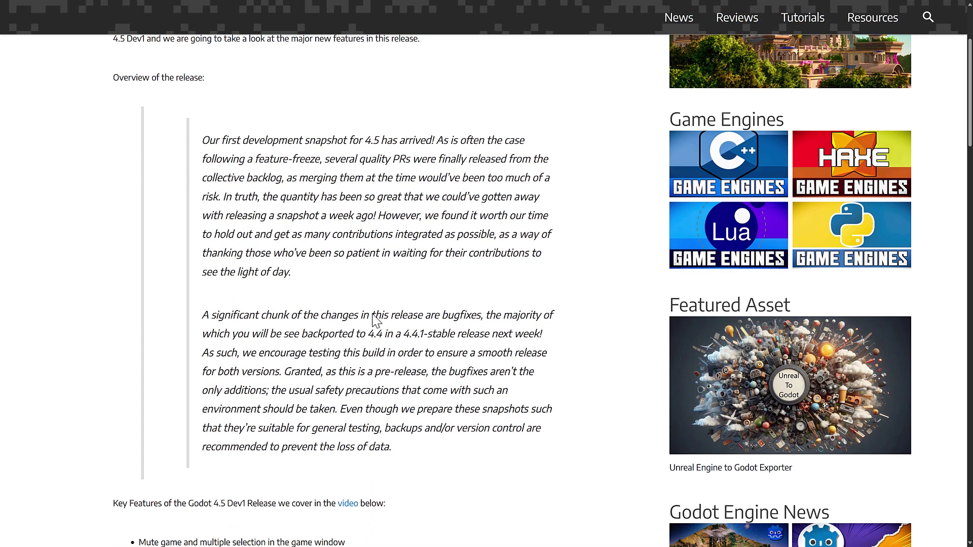
scroll(375, 321, down, 4)
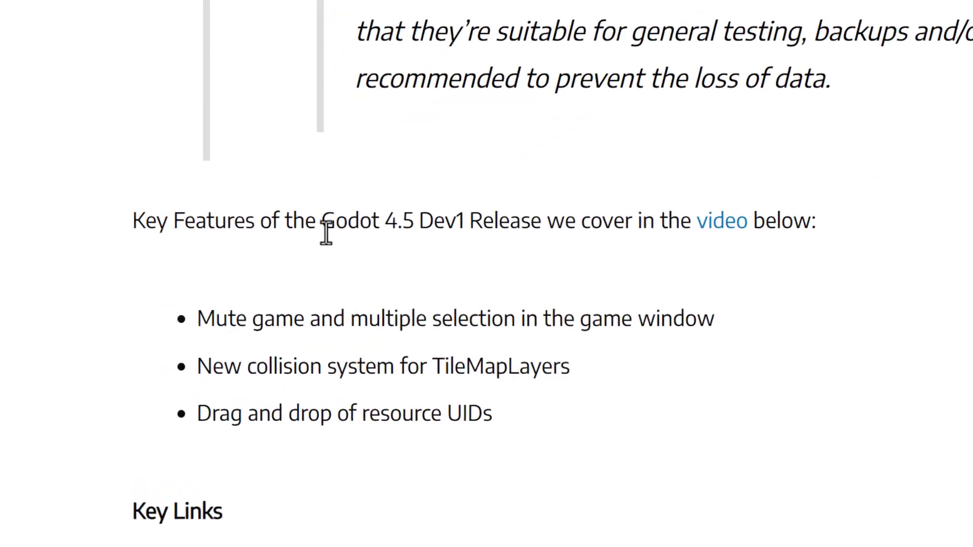
scroll(484, 233, down, 1)
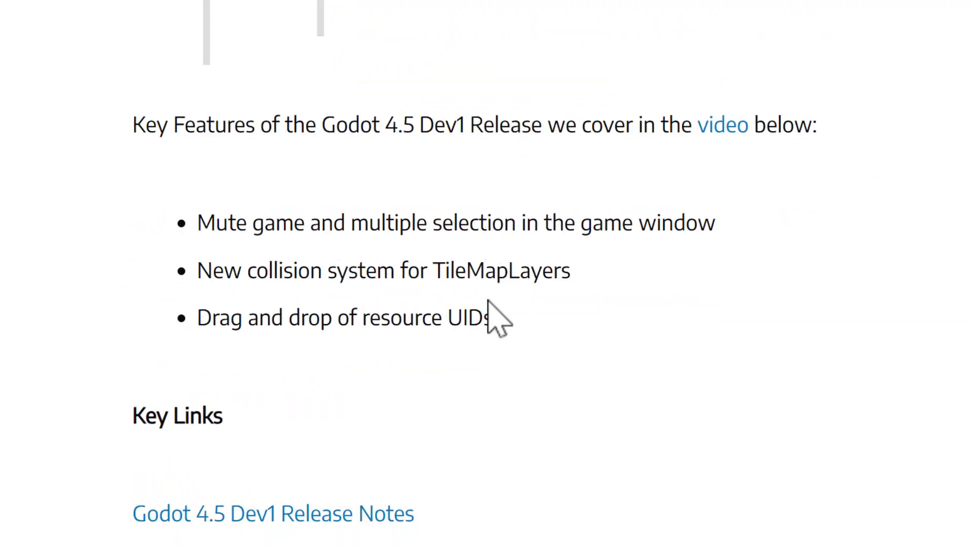
drag(542, 311, 192, 216)
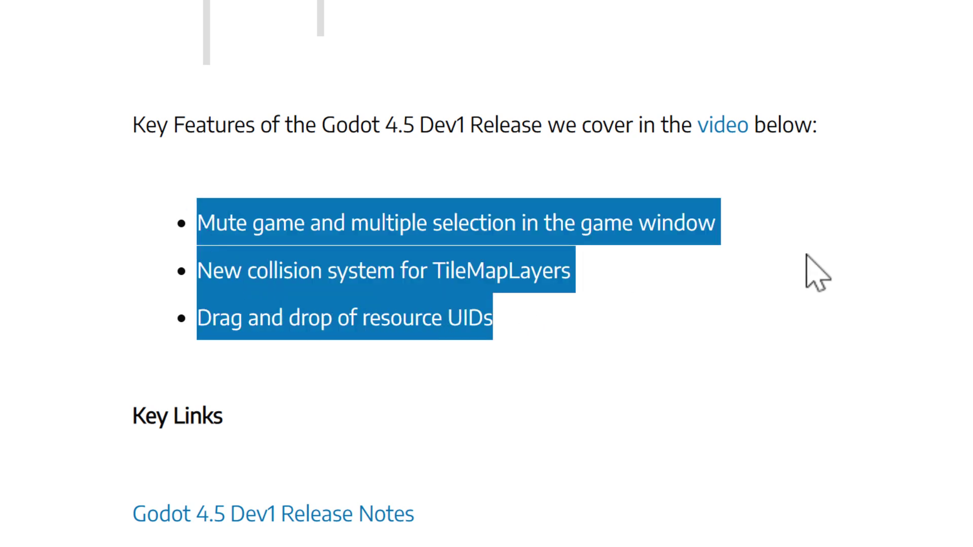
click(459, 259)
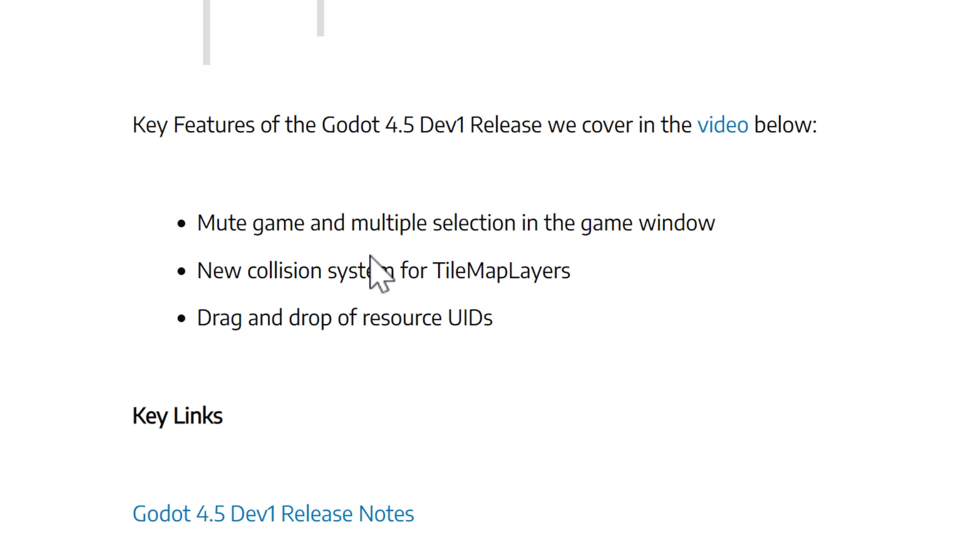
drag(197, 318, 500, 319)
click(500, 320)
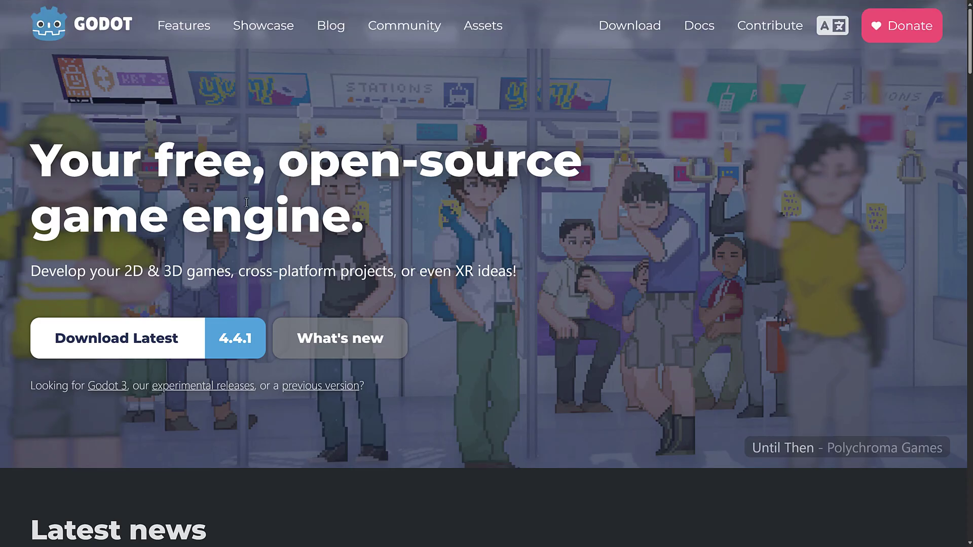
Open the 'Dev snapshot: Godot 4.5 dev 2' post from Latest news and scroll through it to Downloads
scroll(246, 203, down, 8)
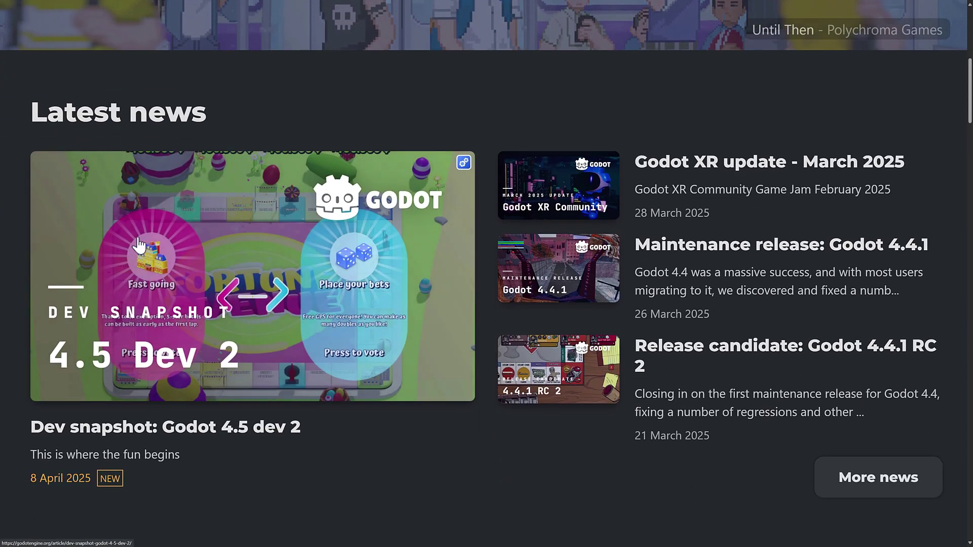
click(276, 261)
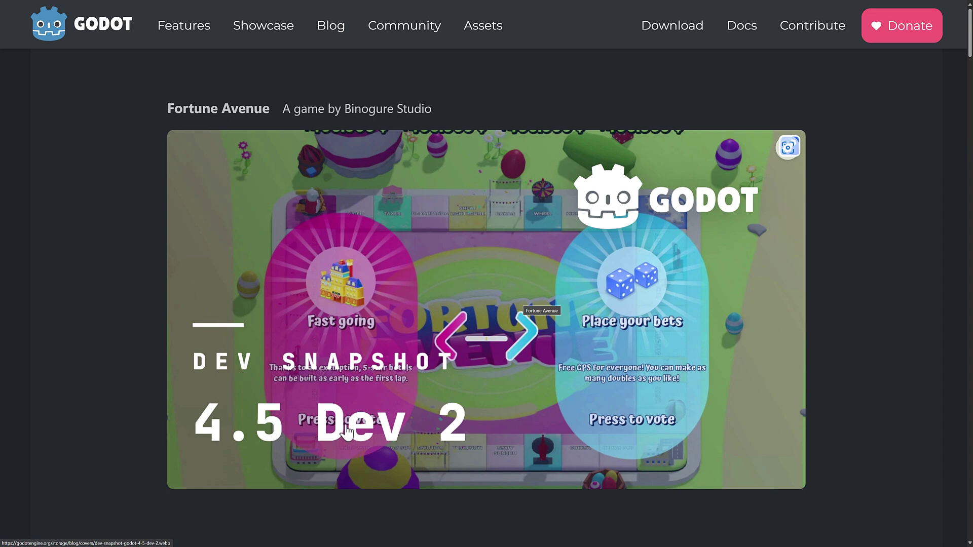
scroll(348, 427, down, 20)
scroll(457, 400, down, 20)
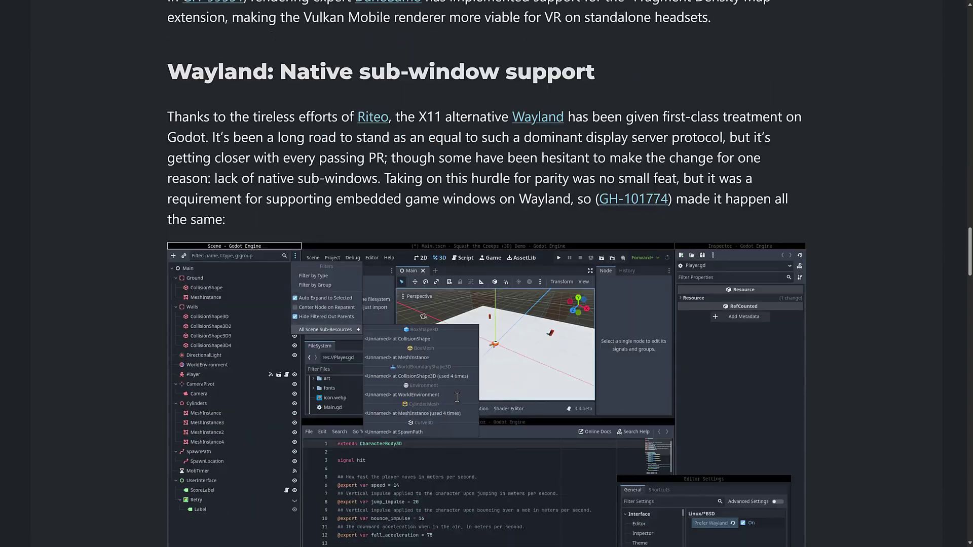
scroll(457, 396, down, 20)
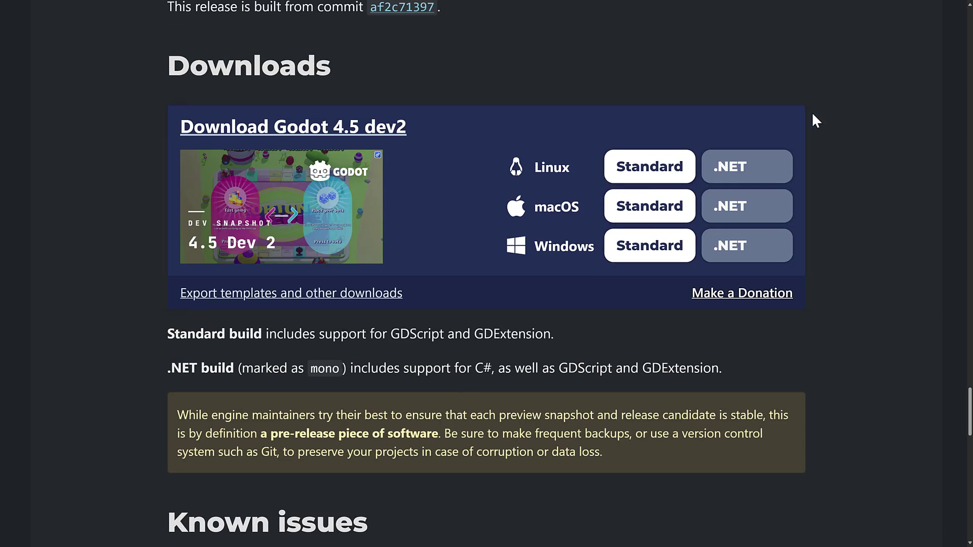
scroll(812, 112, up, 20)
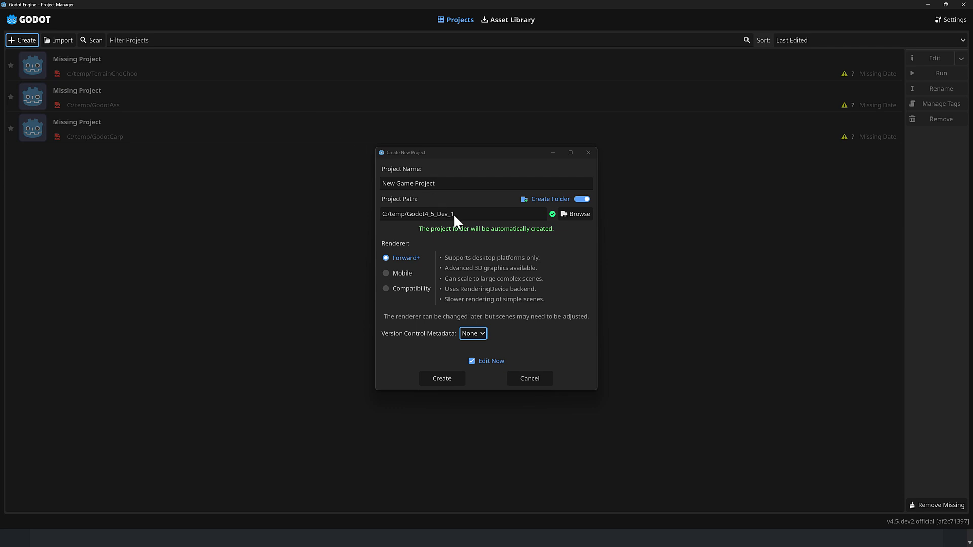
Set the project path to C:/temp/Godot4_5_Dev_2 and create the Forward+ project
click(486, 211)
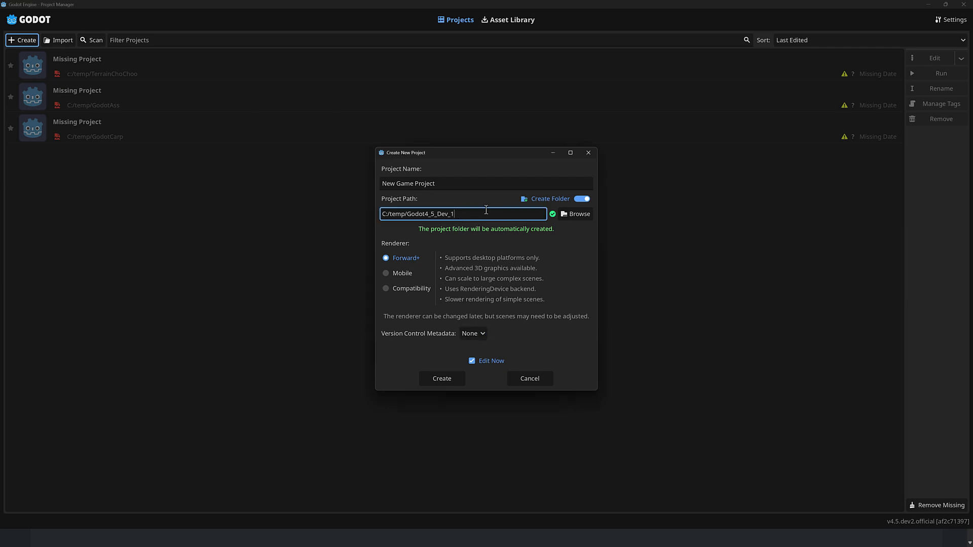
click(430, 380)
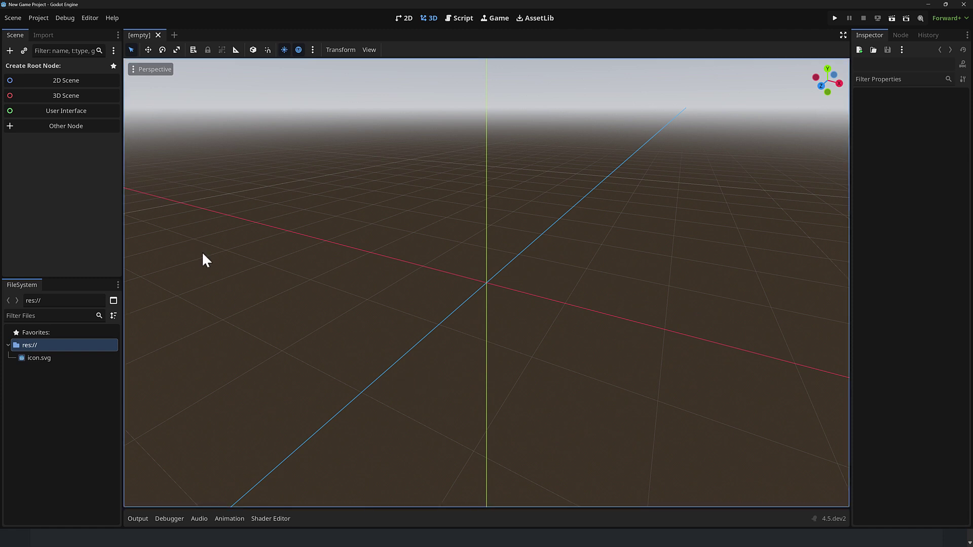
Start a 2D scene with a Node2D root and create new_shader.gdshader with default settings in the Shader Editor
click(81, 74)
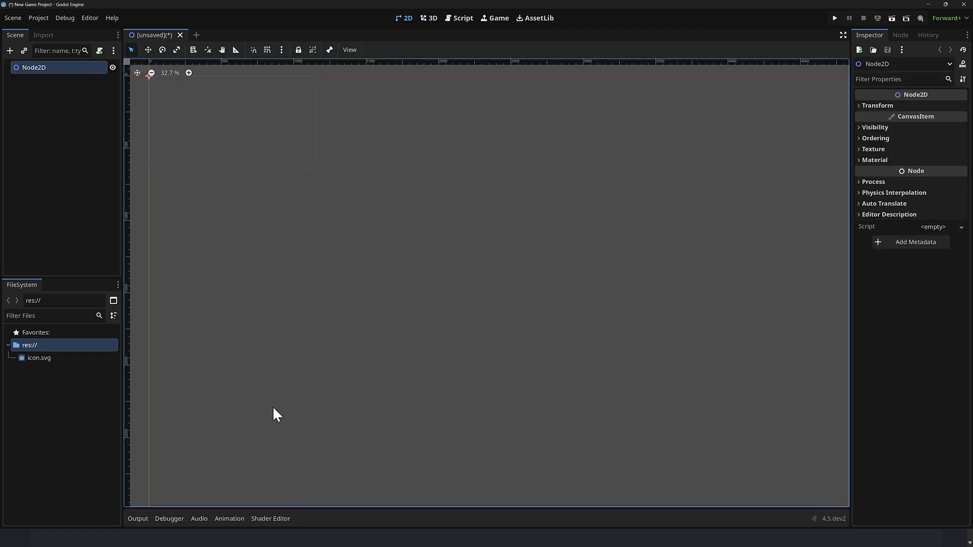
click(278, 518)
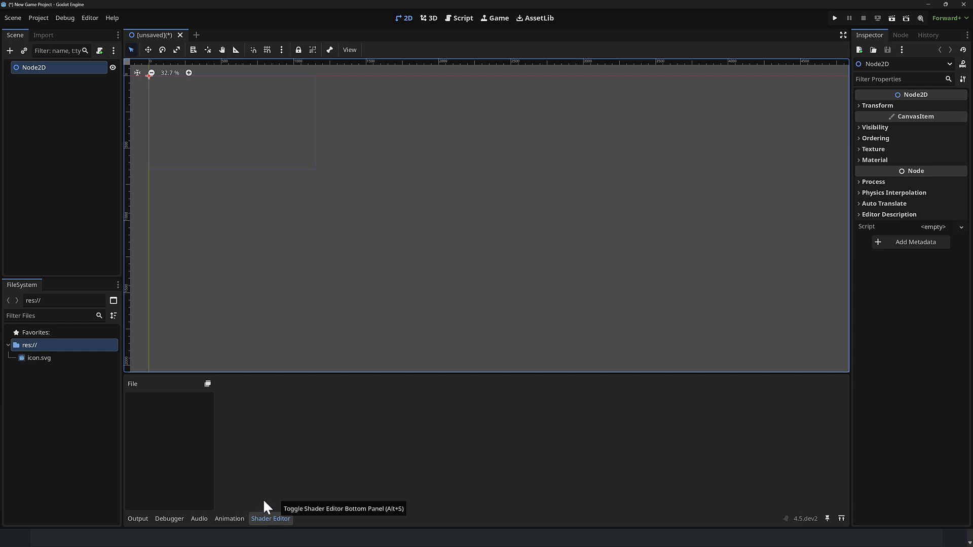
click(133, 384)
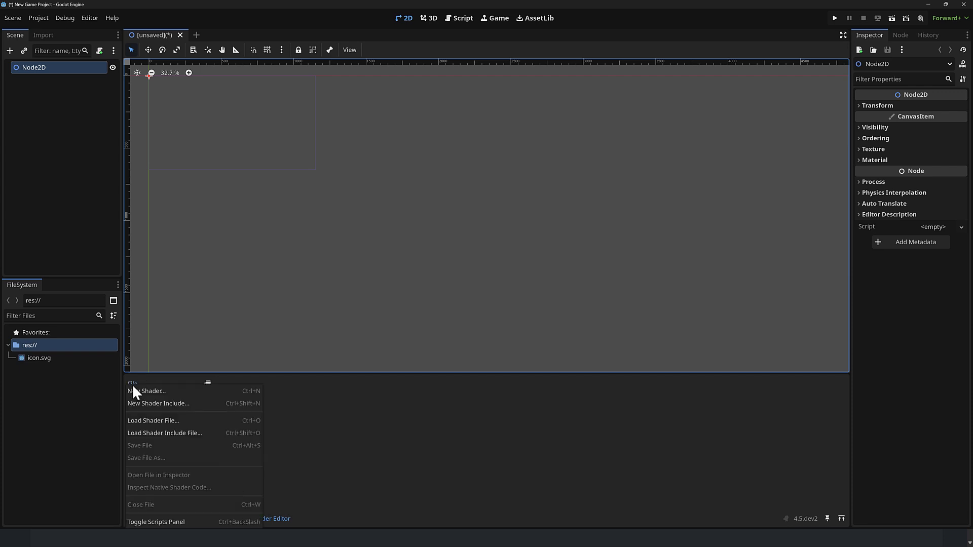
click(148, 390)
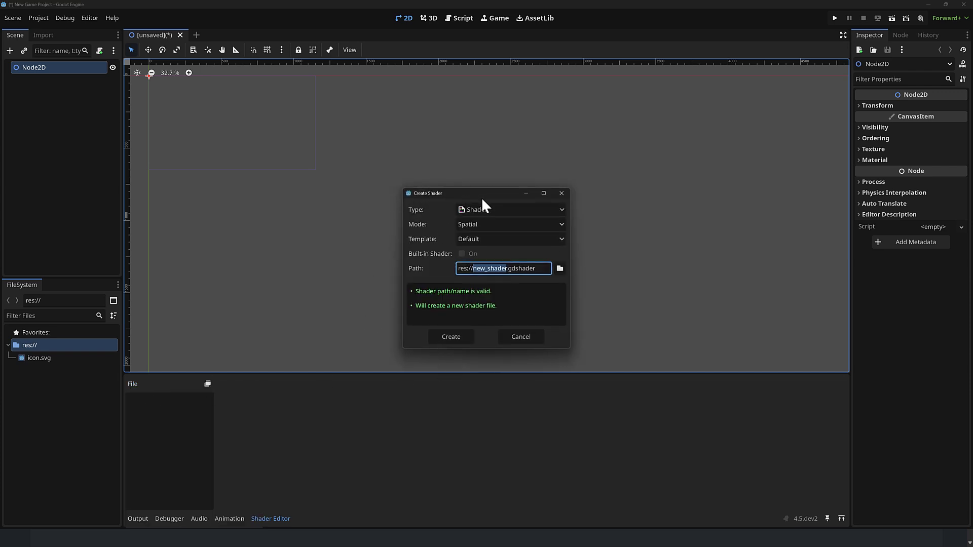
click(512, 338)
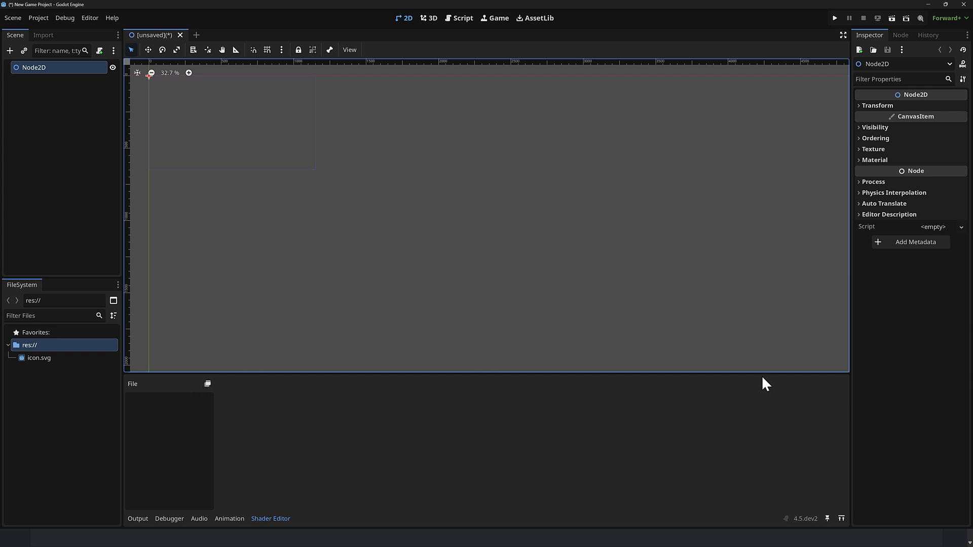
click(131, 384)
click(148, 391)
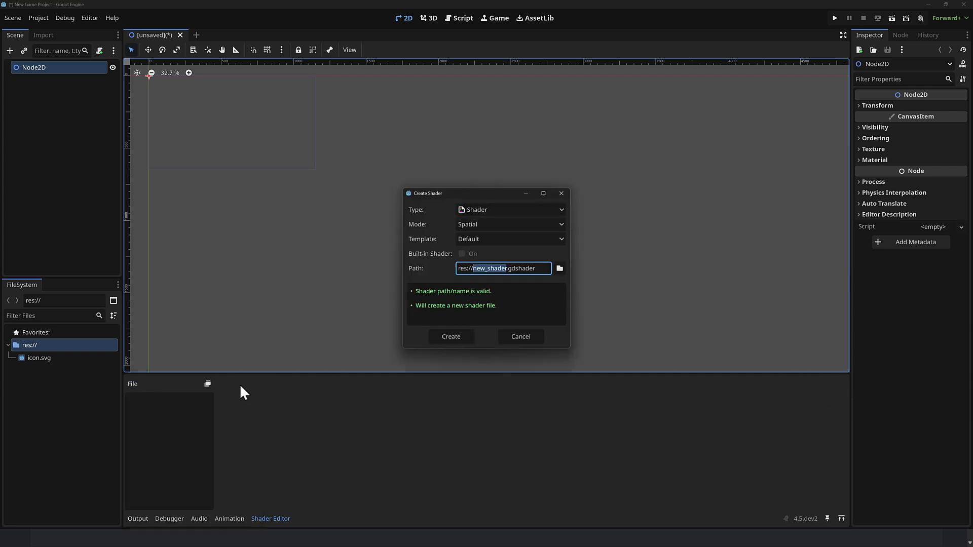
click(453, 336)
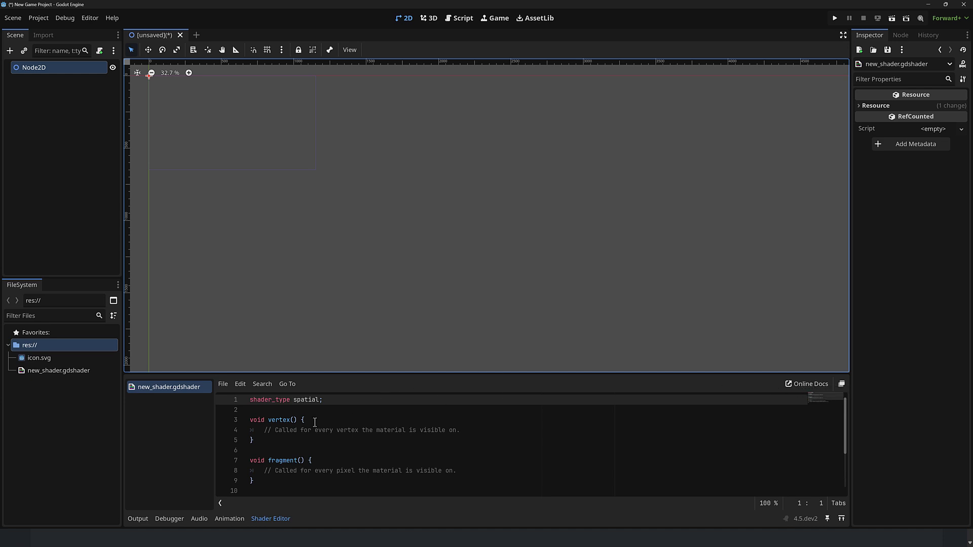
Attach a new GDScript, node_2d.gd, to the Node2D root node
click(224, 385)
click(224, 385)
click(224, 381)
click(225, 383)
right_click(38, 67)
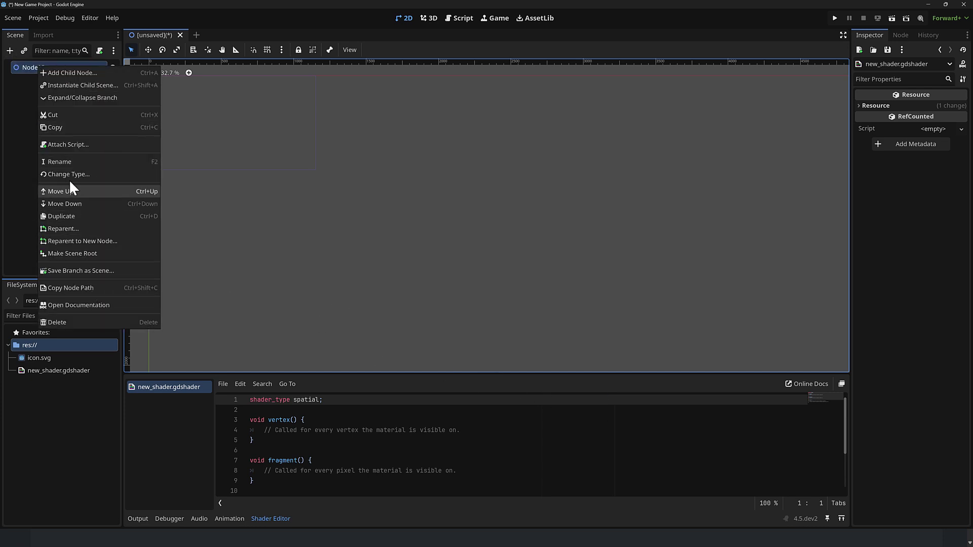
click(65, 144)
key(Return)
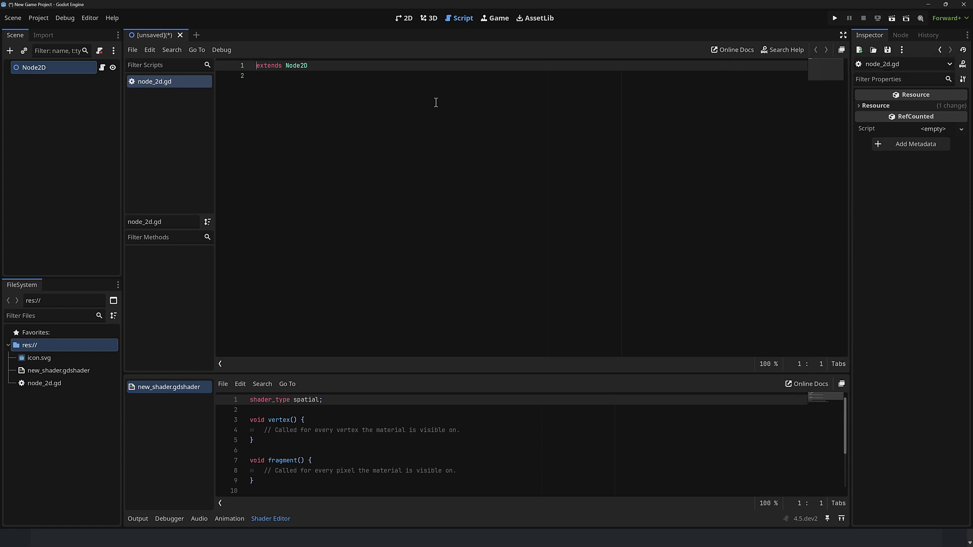
Type 'NavigationSer' on a new line to see the NavigationServer2D and NavigationServer3D completions
key(End)
key(Return)
key(Return)
key(Return)
key(Return)
text(Navigation)
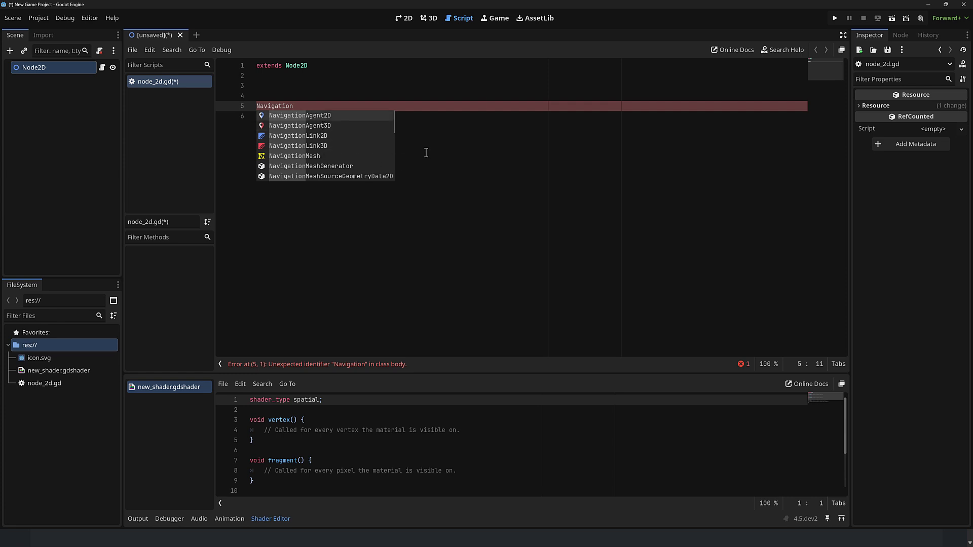
text(Ser)
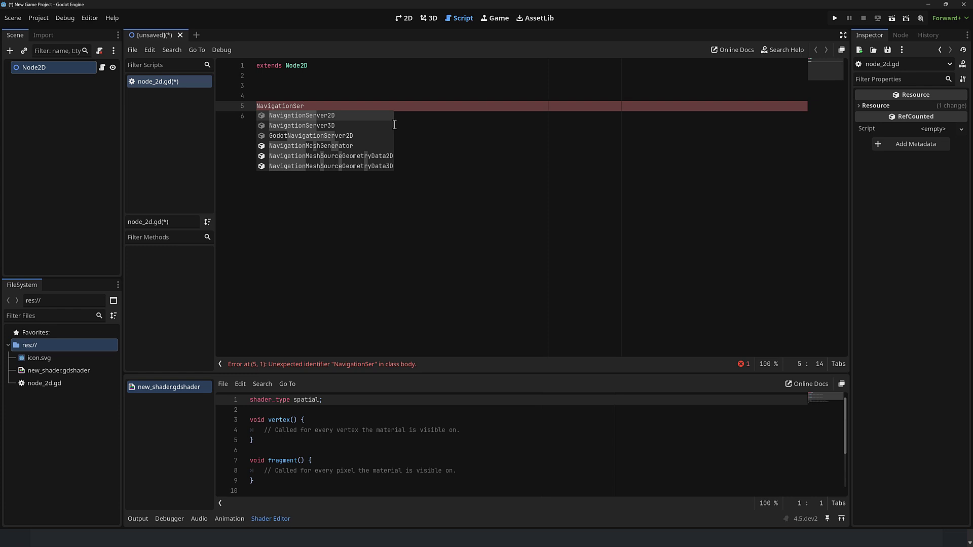
Delete the unfinished NavigationSer text, leaving only the extends Node2D line
key(shift+Home)
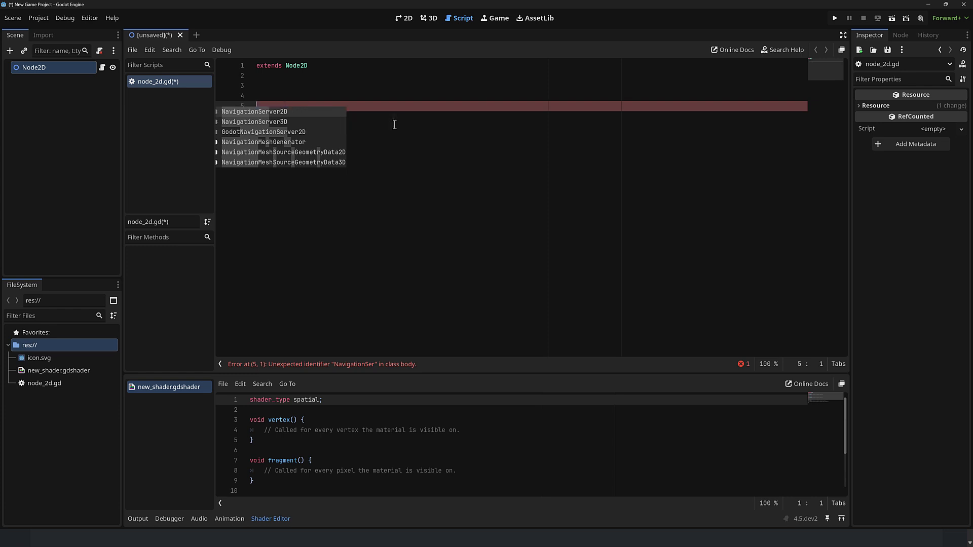
key(BackSpace)
key(Down)
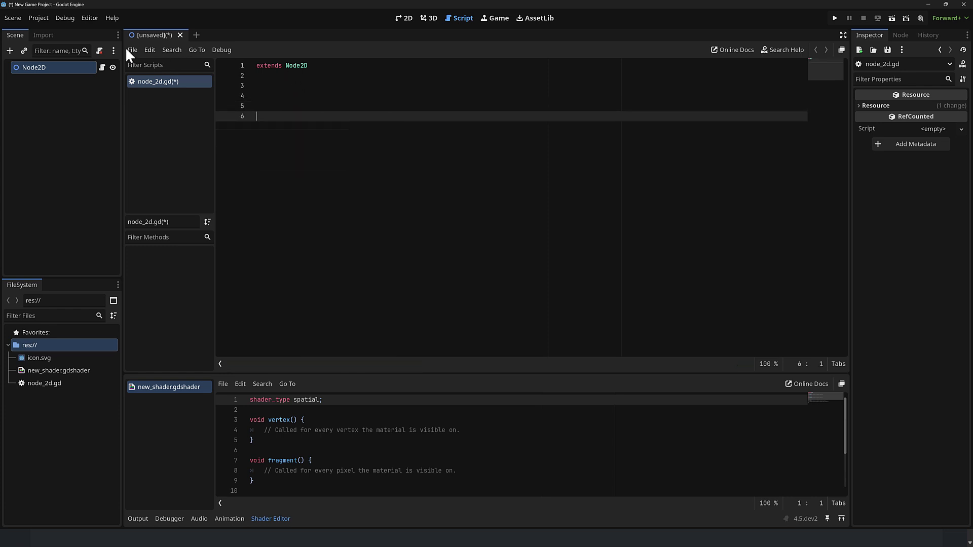
click(39, 19)
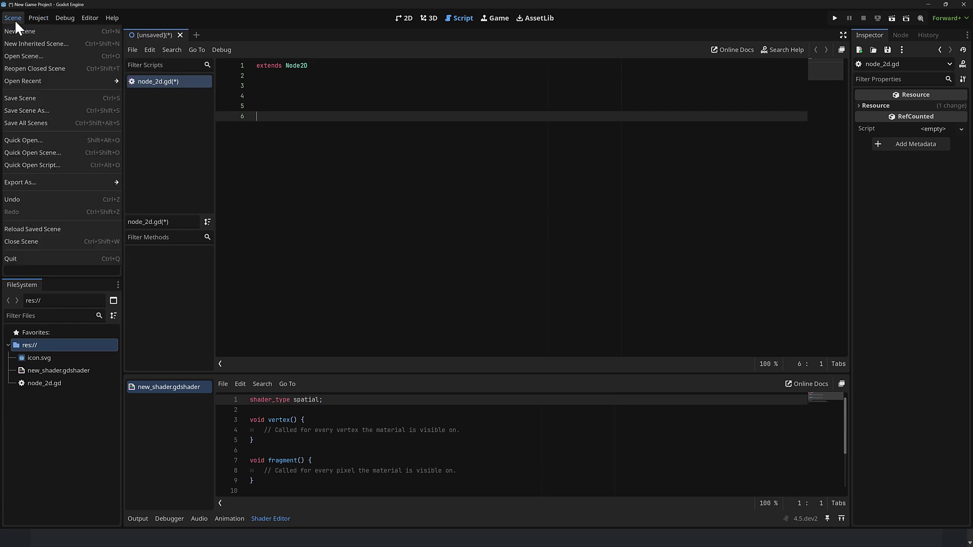
In Editor Settings, switch Editor Language to French (fr), then Finnish (fi)
click(15, 20)
click(85, 17)
click(95, 29)
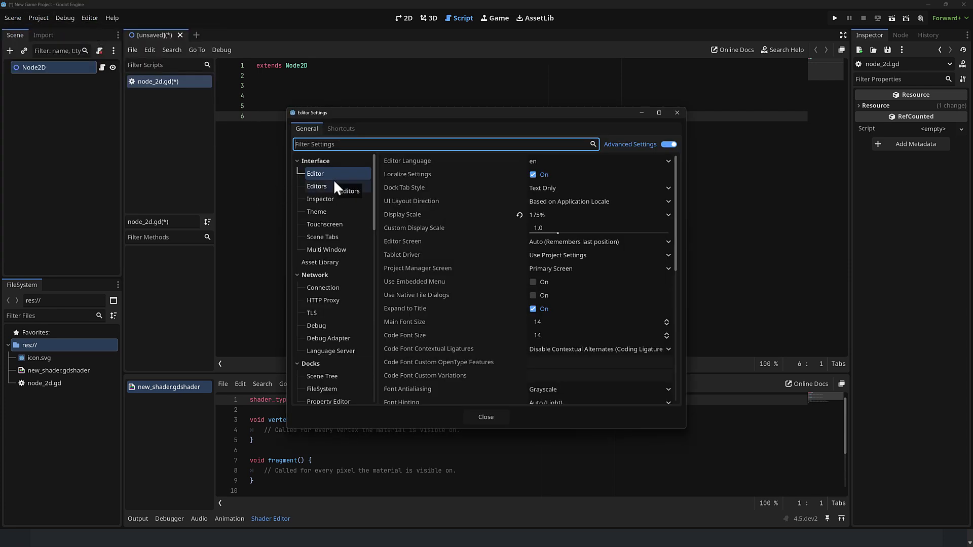
click(569, 160)
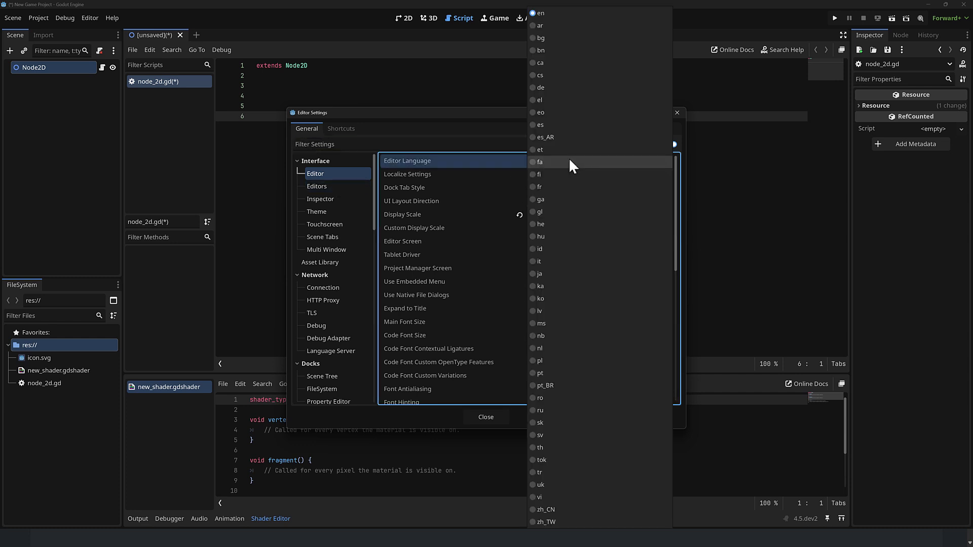
click(570, 187)
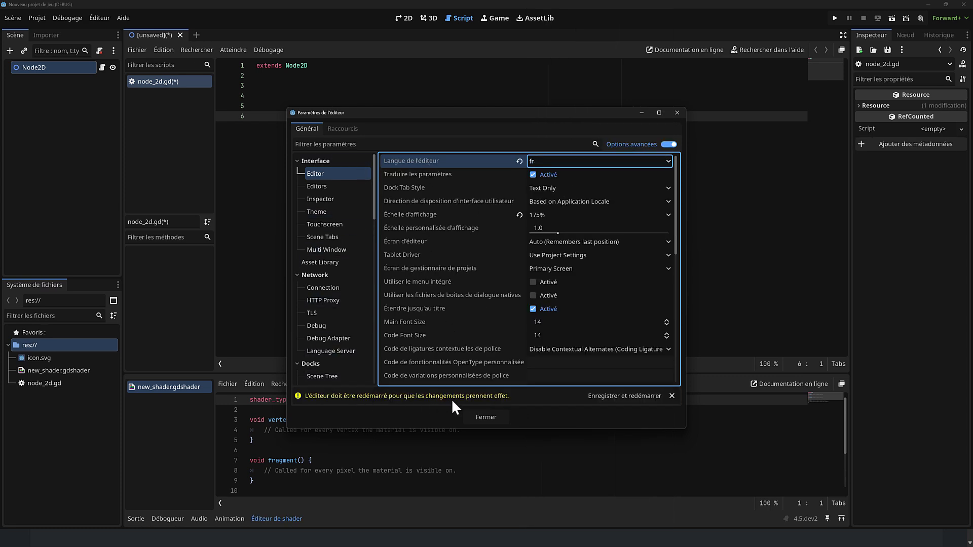
click(592, 161)
click(592, 175)
Switch Editor Language to Arabic (ar), back to English (en), and close the settings
click(599, 161)
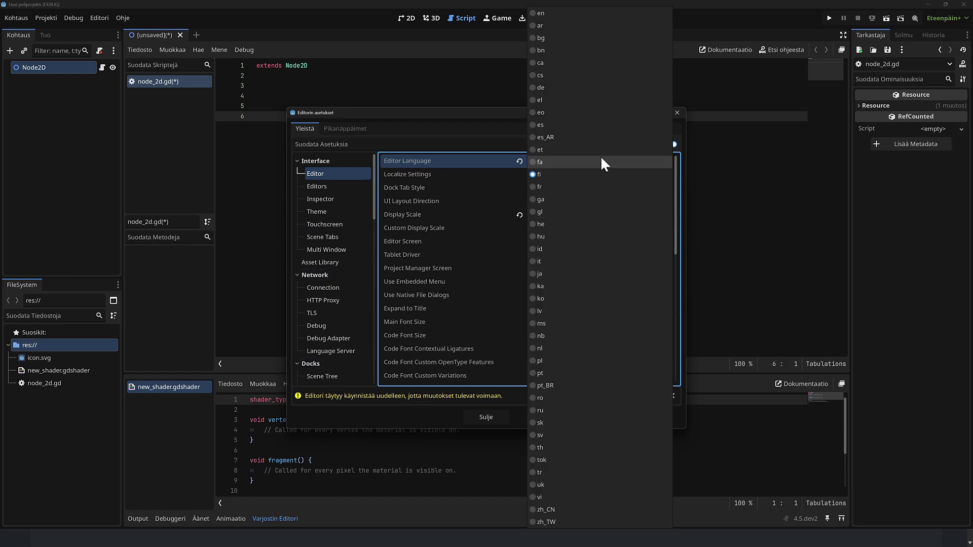
click(580, 25)
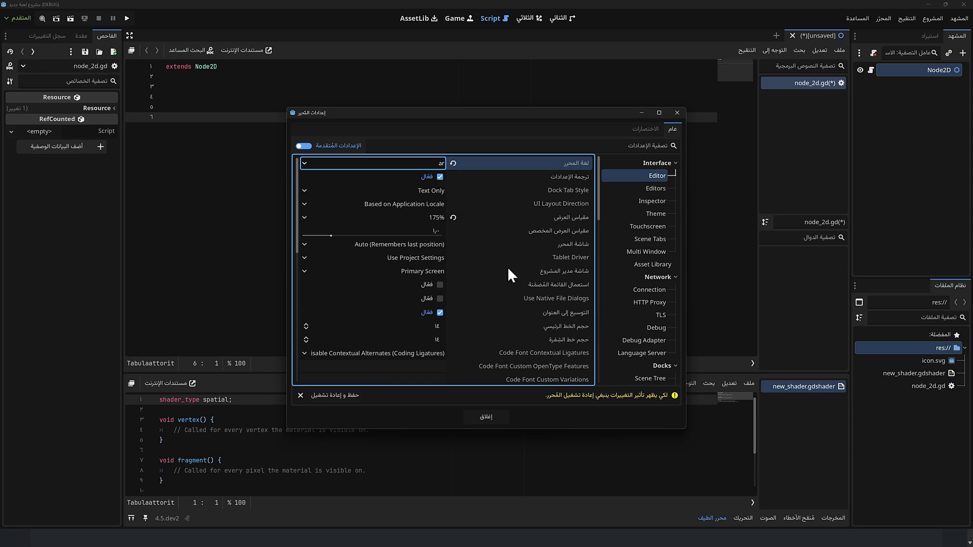
click(306, 164)
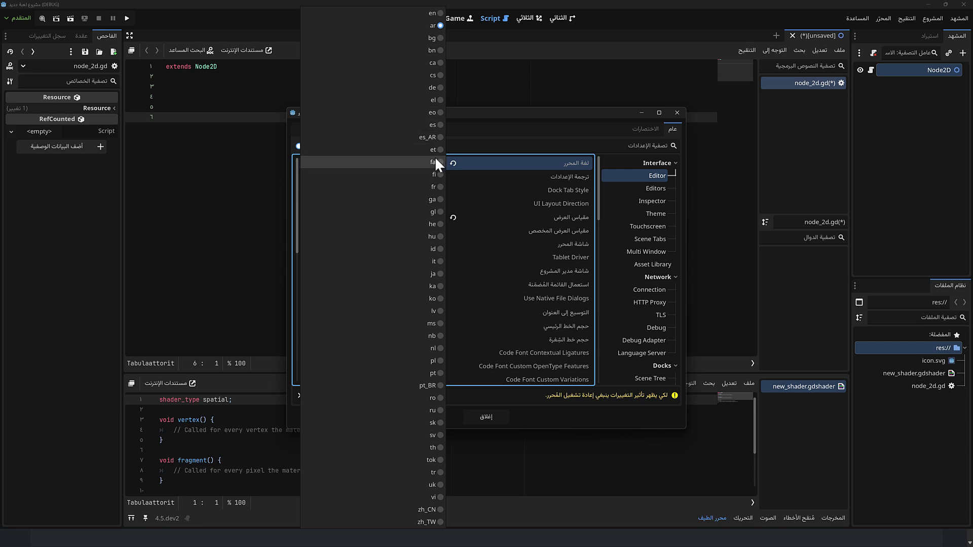
click(437, 14)
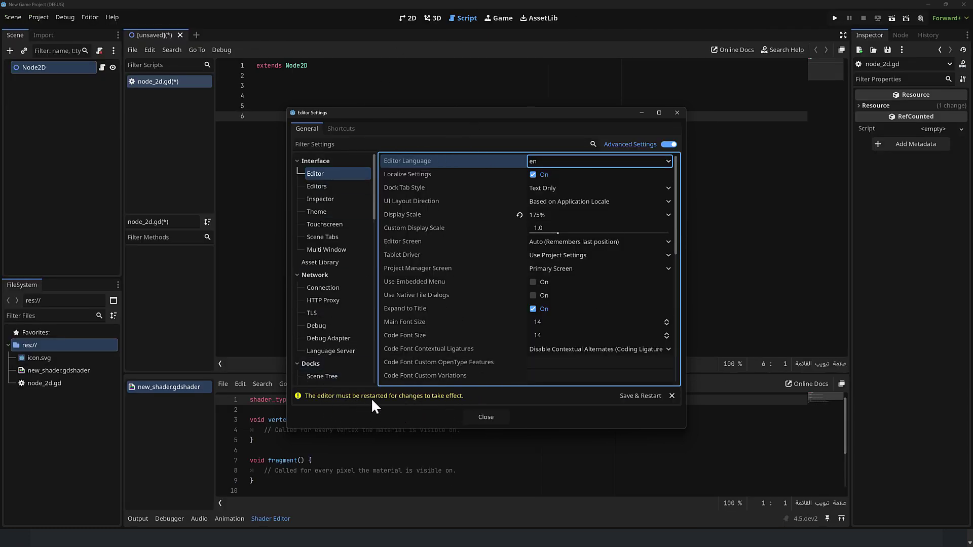
click(486, 417)
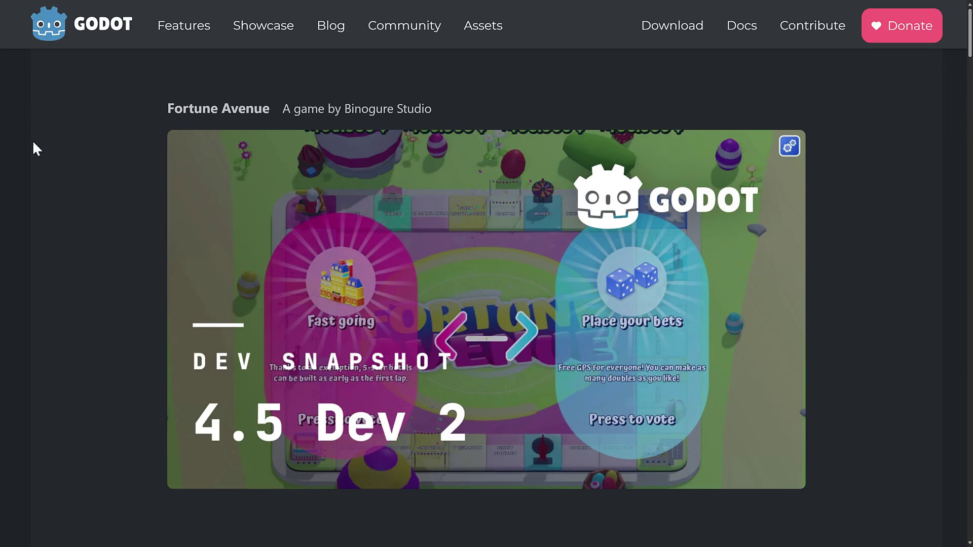
Scroll to the Dedicated 2D navigation server section and highlight its heading and opening line
scroll(143, 210, down, 10)
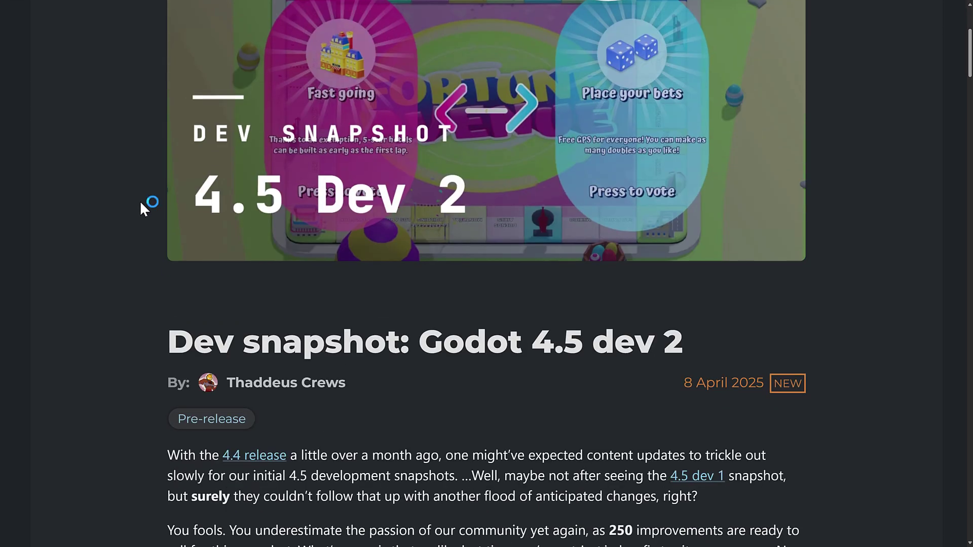
scroll(140, 201, down, 3)
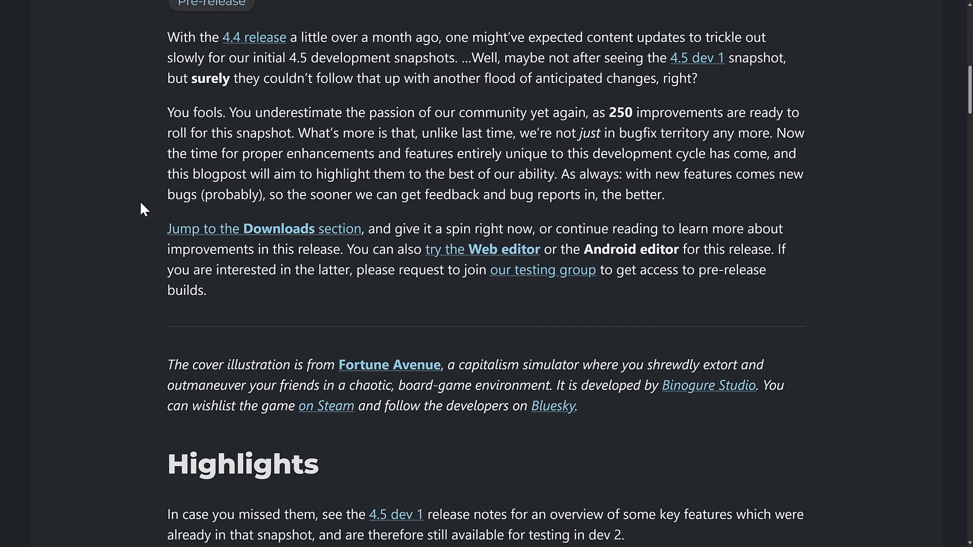
scroll(151, 201, down, 4)
scroll(235, 201, down, 4)
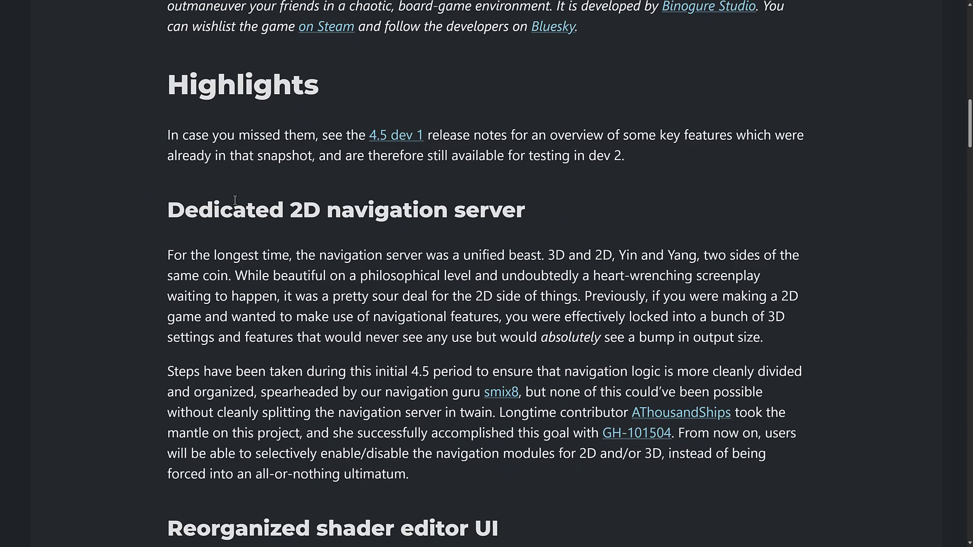
scroll(236, 199, down, 1)
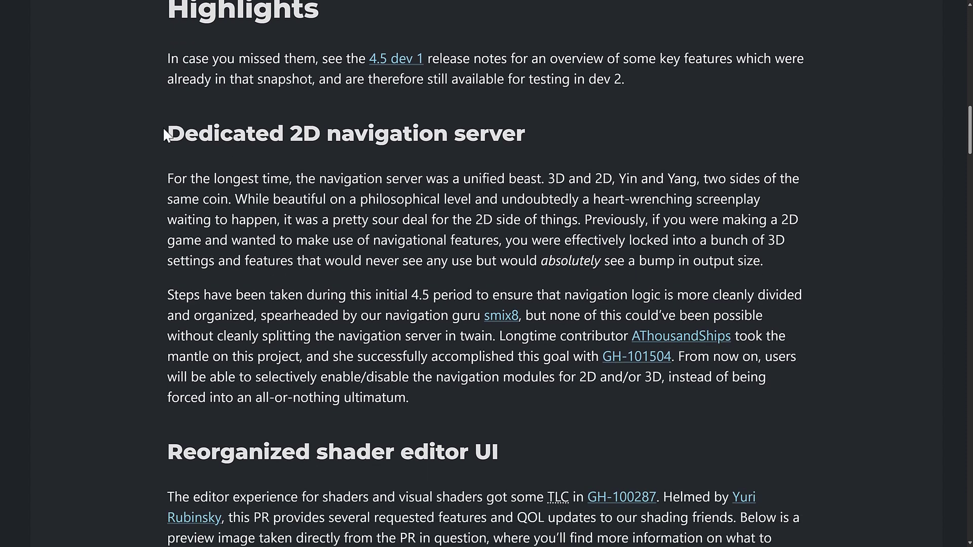
drag(168, 133, 523, 122)
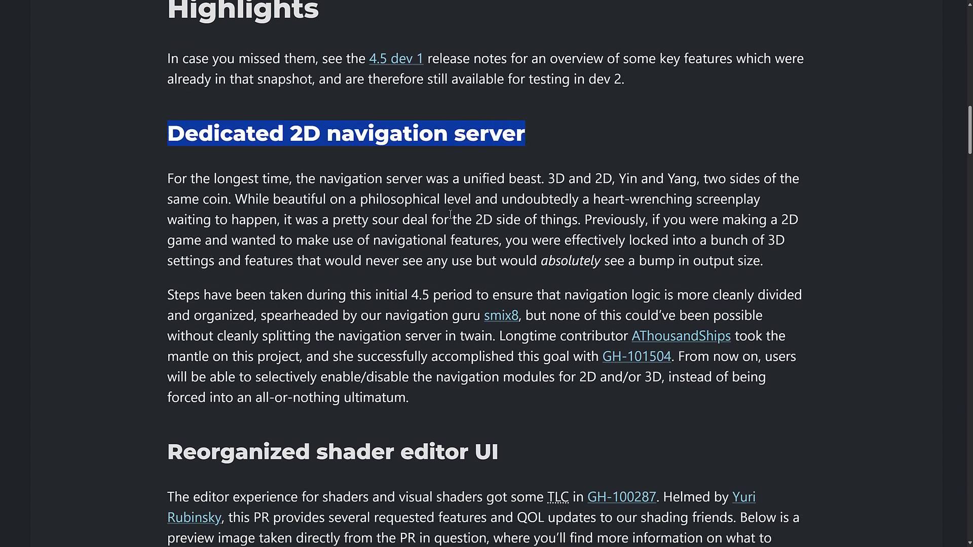
click(417, 205)
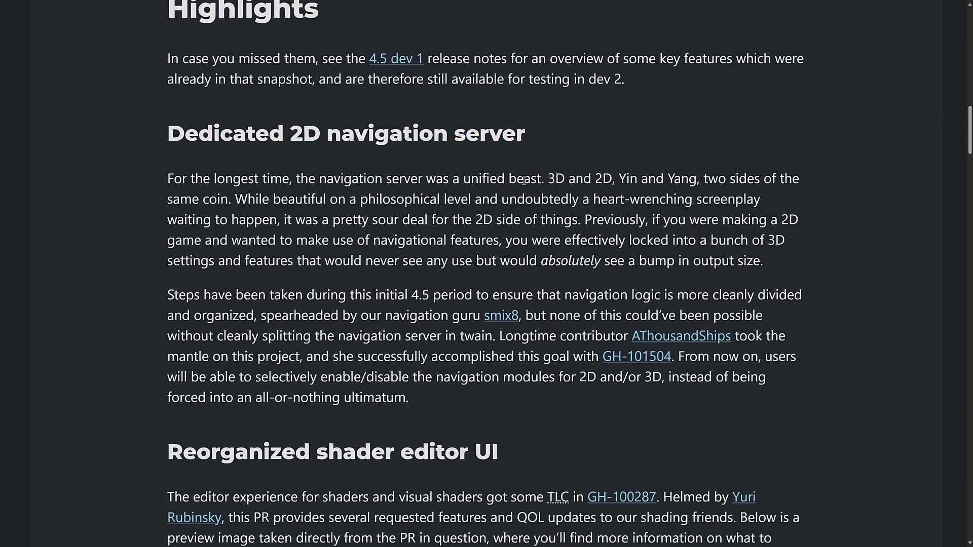
drag(525, 178, 637, 171)
click(571, 210)
Highlight the passage about being locked into 3D settings, then scroll to Reorganized shader editor UI
scroll(572, 210, down, 1)
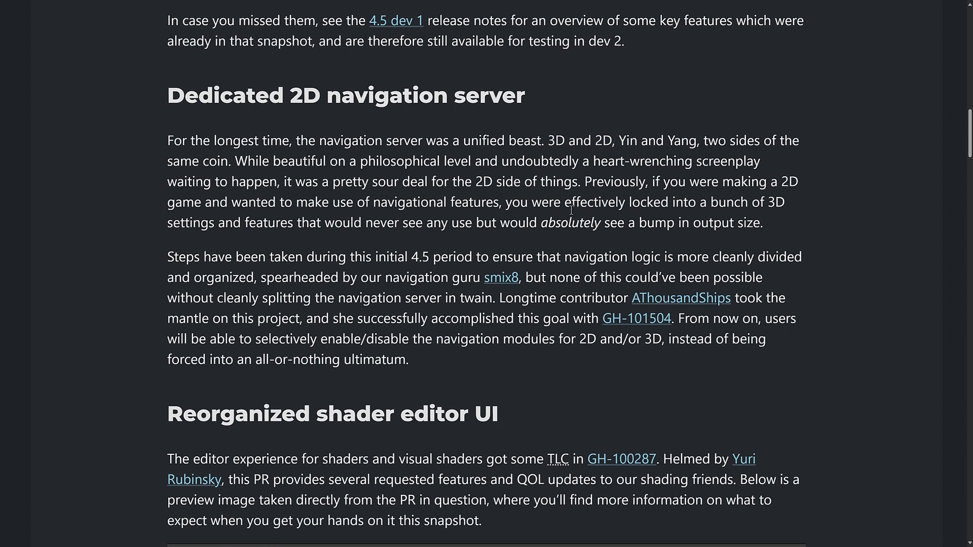
drag(672, 204, 762, 231)
click(789, 235)
scroll(389, 180, down, 6)
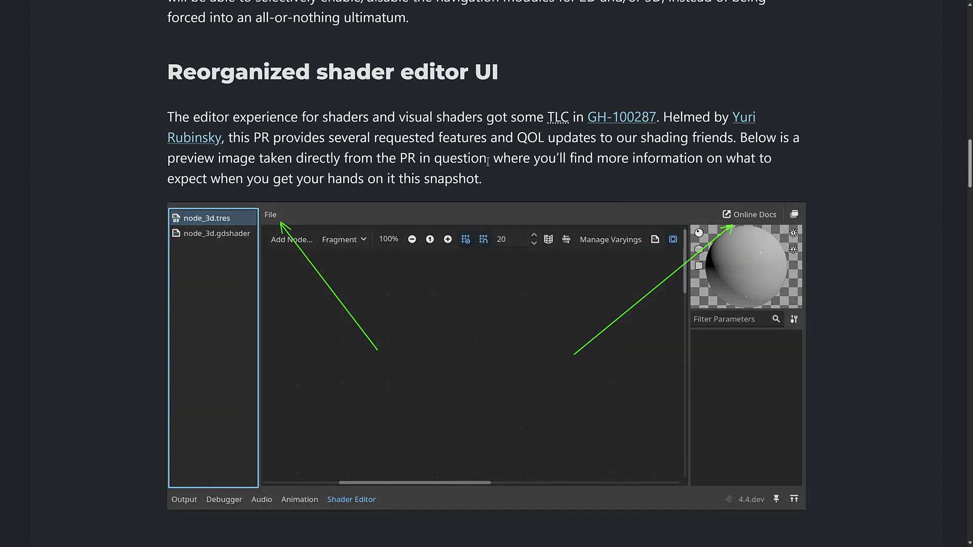
scroll(488, 162, down, 3)
scroll(488, 161, down, 5)
scroll(489, 162, up, 1)
scroll(489, 161, down, 2)
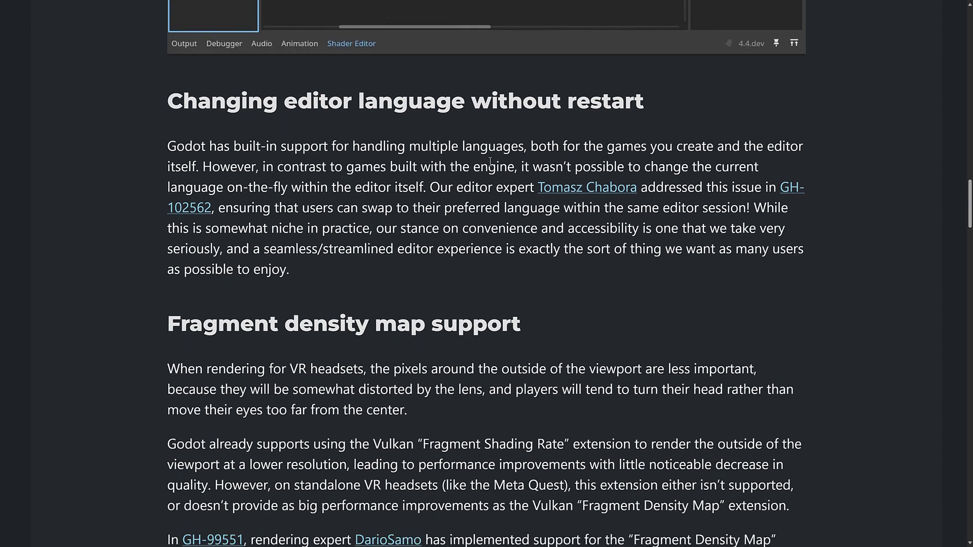
drag(164, 105, 645, 97)
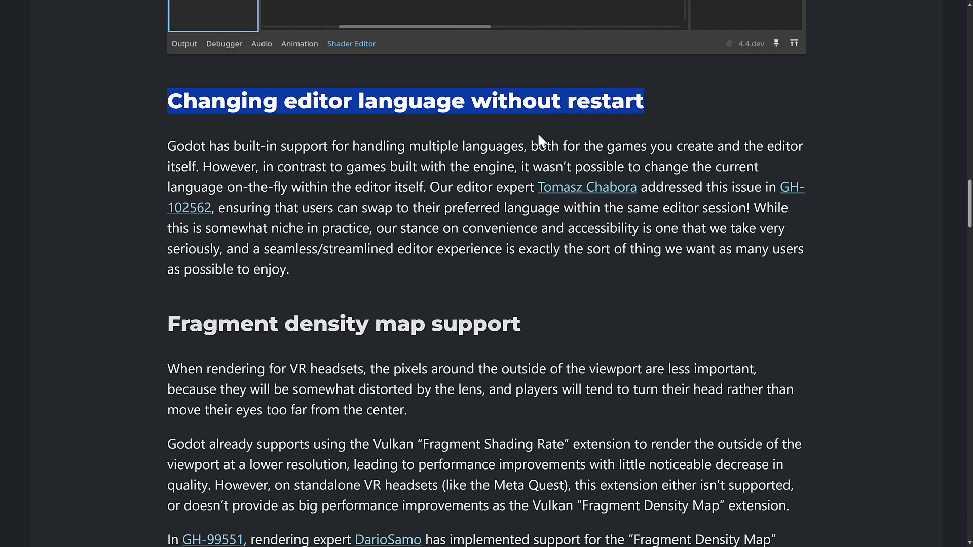
click(483, 160)
scroll(385, 121, down, 5)
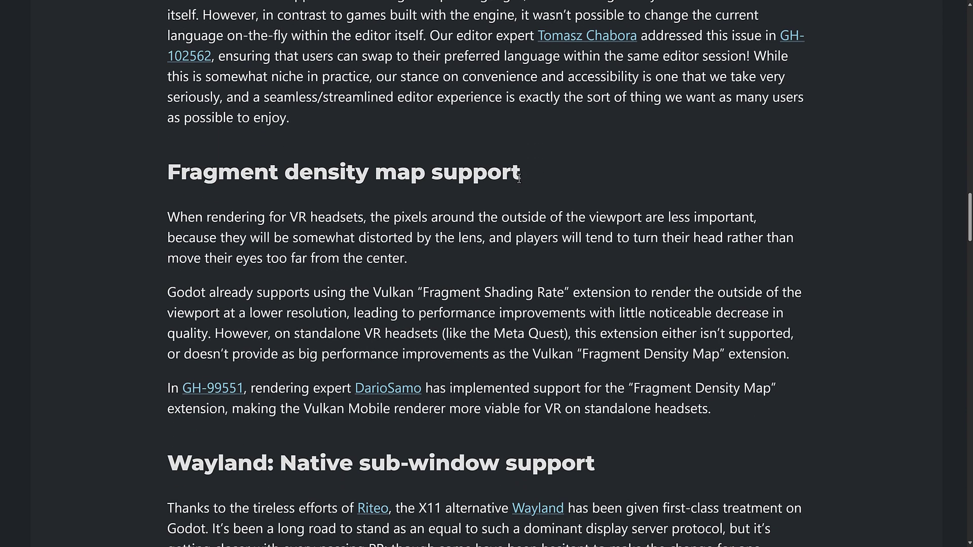
scroll(441, 167, down, 2)
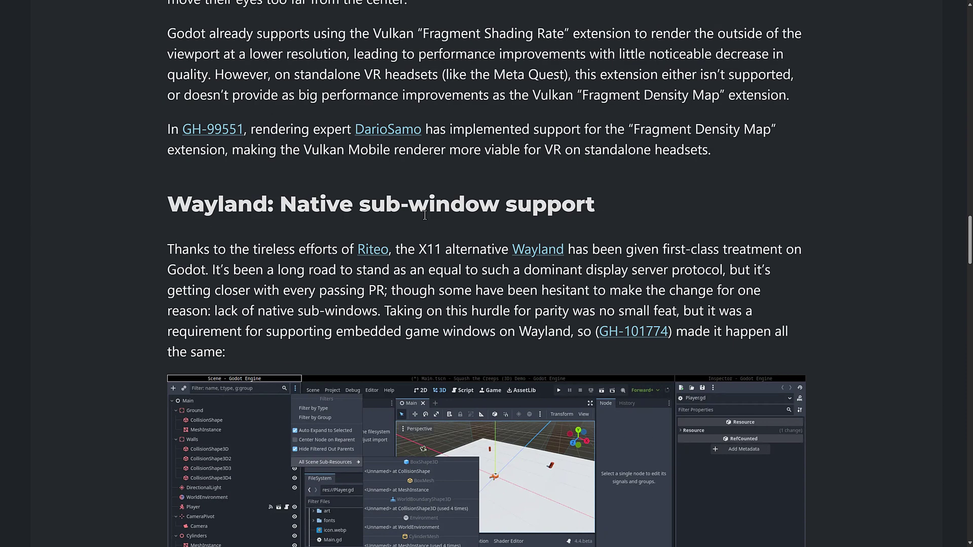
scroll(499, 221, up, 2)
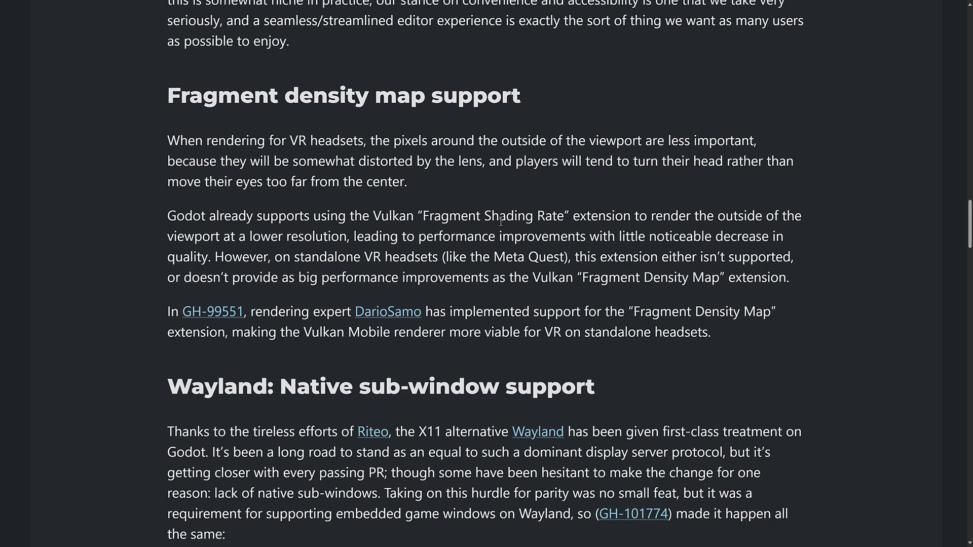
scroll(259, 221, down, 4)
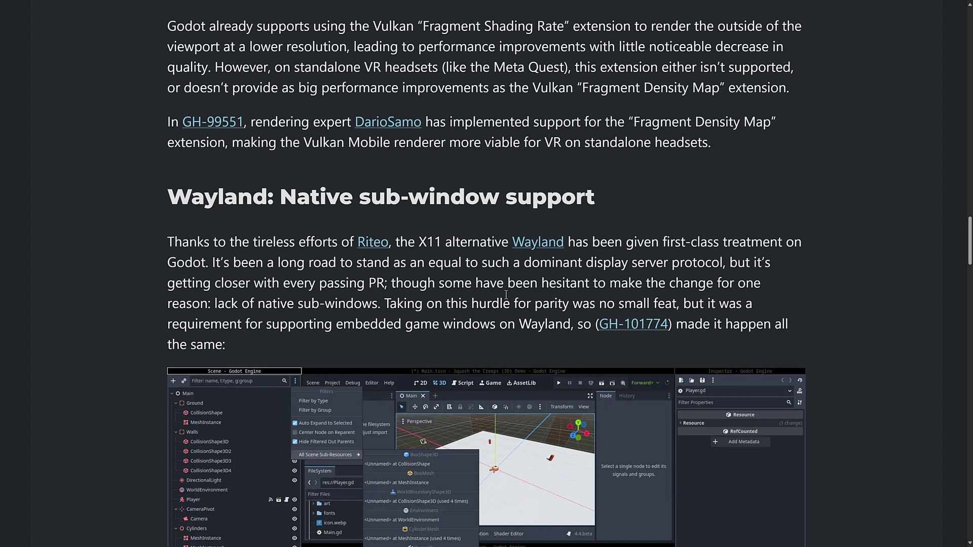
drag(208, 304, 376, 303)
Highlight the Wayland embedded game window note, show the editor's Game view, then return to the blog
click(451, 306)
drag(680, 303, 579, 325)
click(544, 289)
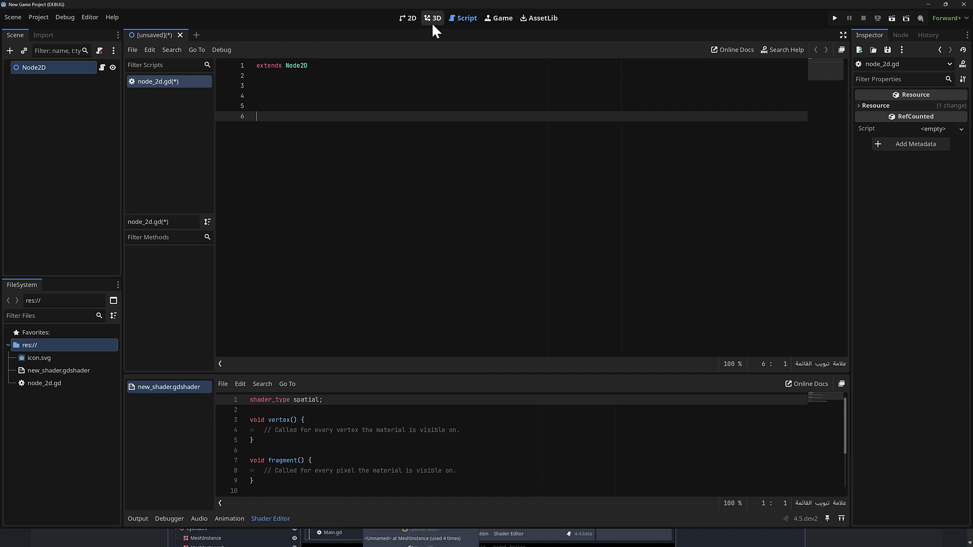
click(509, 23)
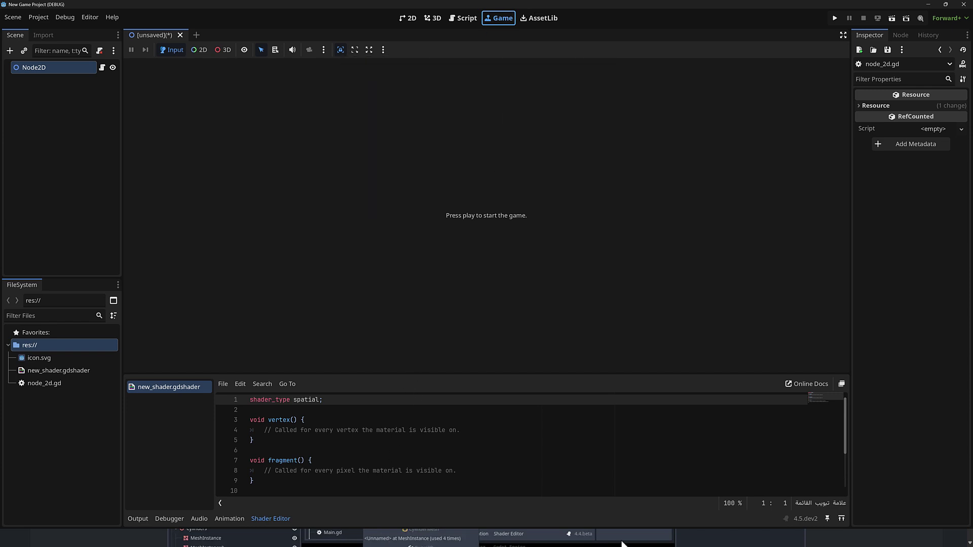
click(663, 544)
scroll(467, 307, up, 3)
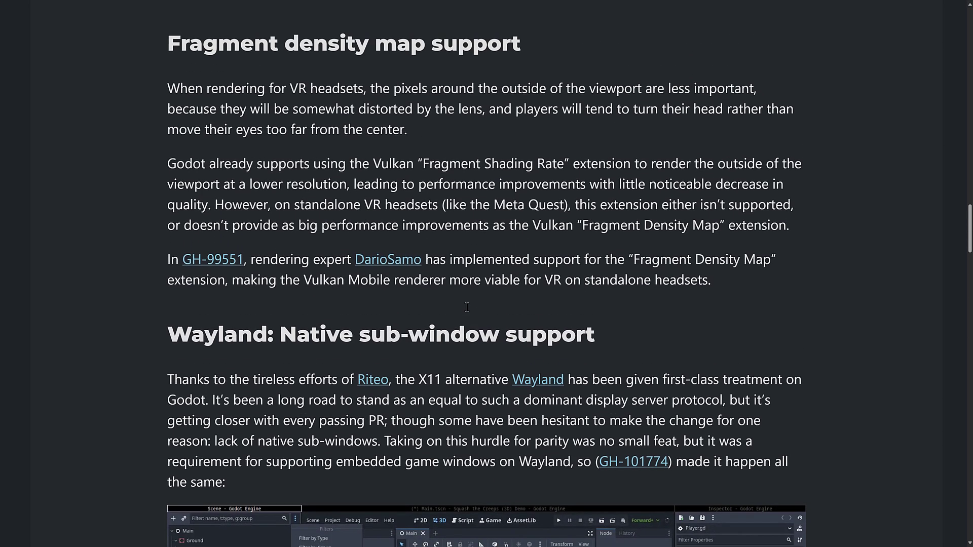
scroll(466, 307, up, 2)
scroll(467, 307, down, 5)
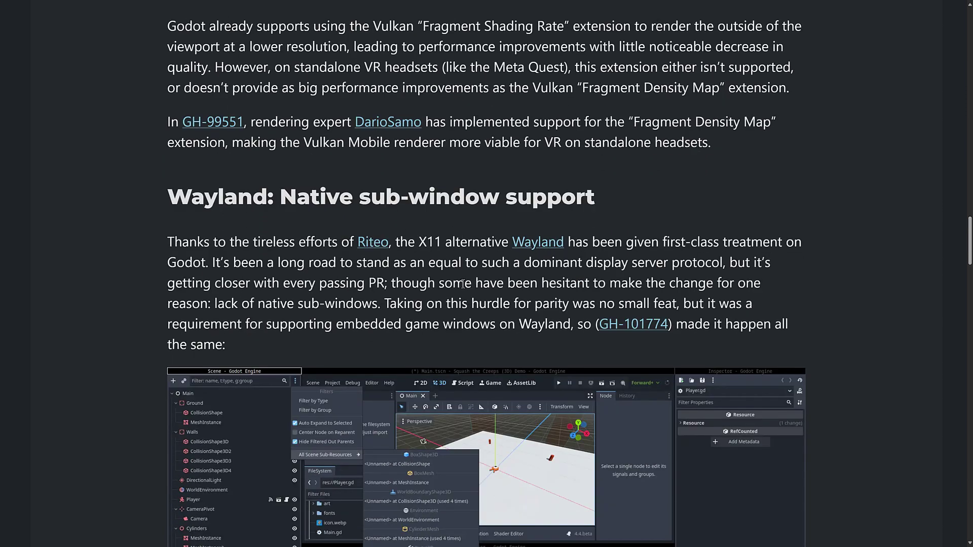
scroll(521, 291, up, 4)
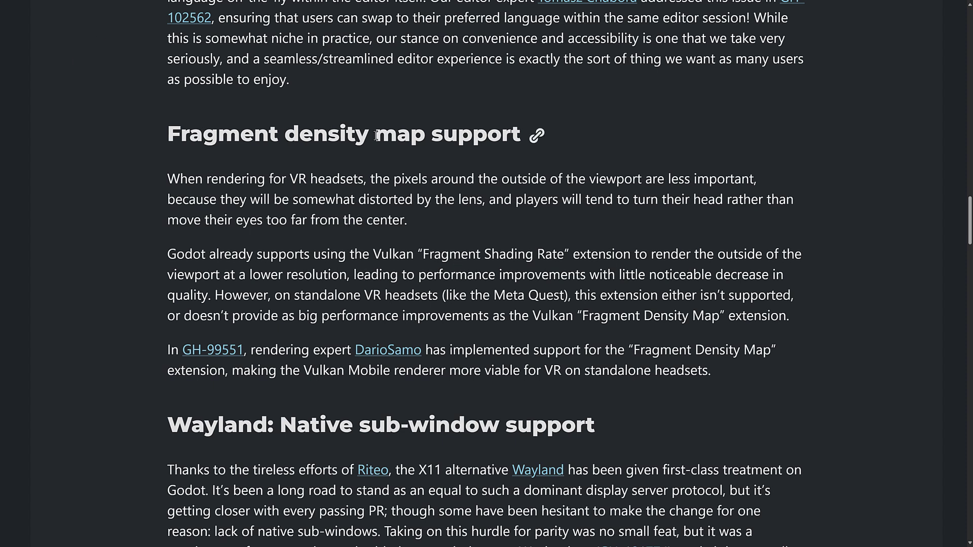
mouse_move(223, 254)
mouse_down()
mouse_move(695, 256)
mouse_move(282, 257)
mouse_move(346, 274)
mouse_move(712, 276)
mouse_move(244, 288)
mouse_move(305, 293)
mouse_move(755, 294)
mouse_move(489, 295)
mouse_move(285, 317)
mouse_move(814, 313)
mouse_move(639, 336)
mouse_move(634, 350)
mouse_move(749, 355)
mouse_move(747, 363)
mouse_move(635, 350)
mouse_up()
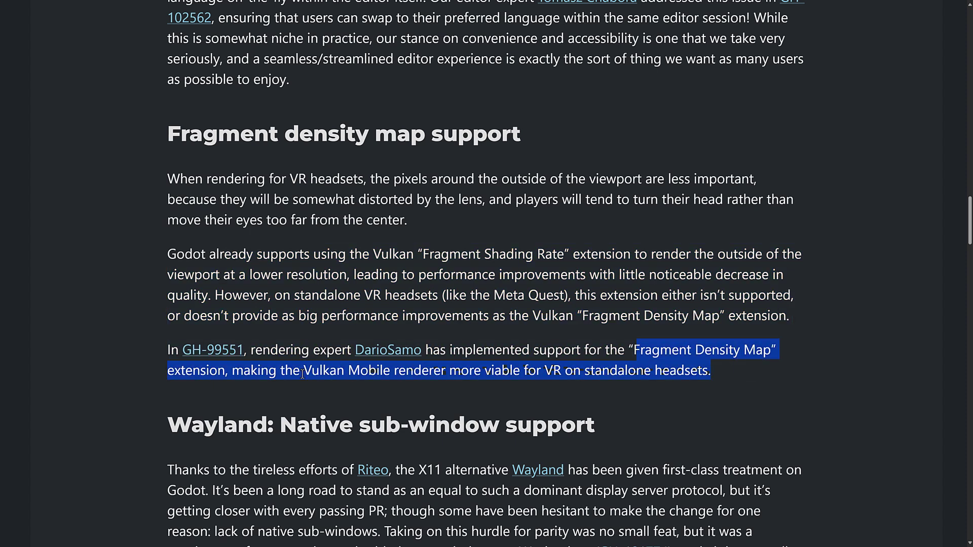
click(573, 354)
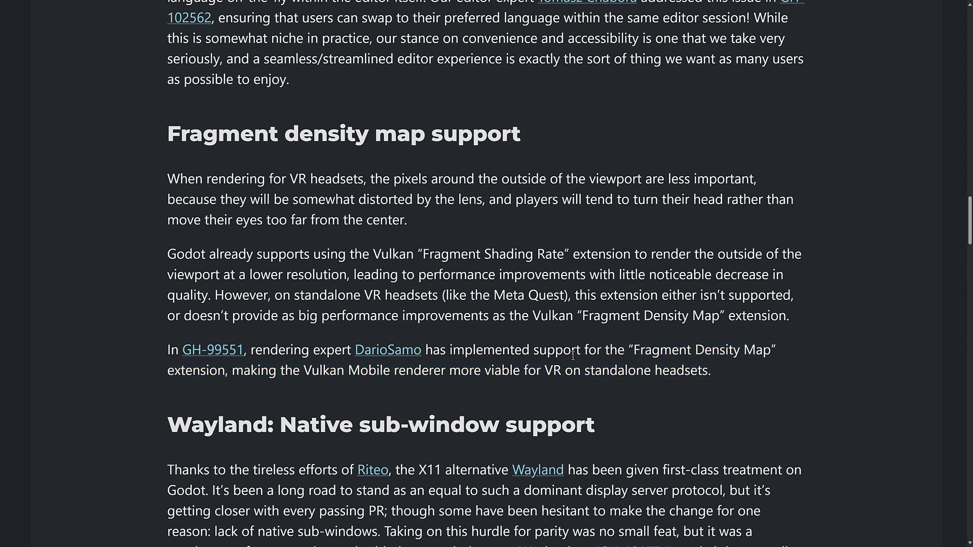
Scroll through and highlight the 'And more!' change list down to the Changelog section
scroll(540, 365, down, 7)
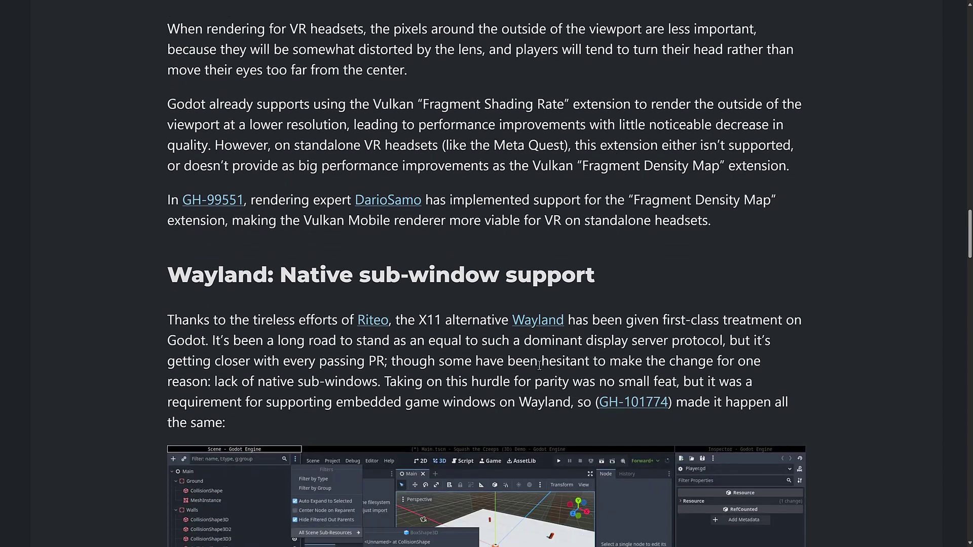
scroll(540, 365, down, 8)
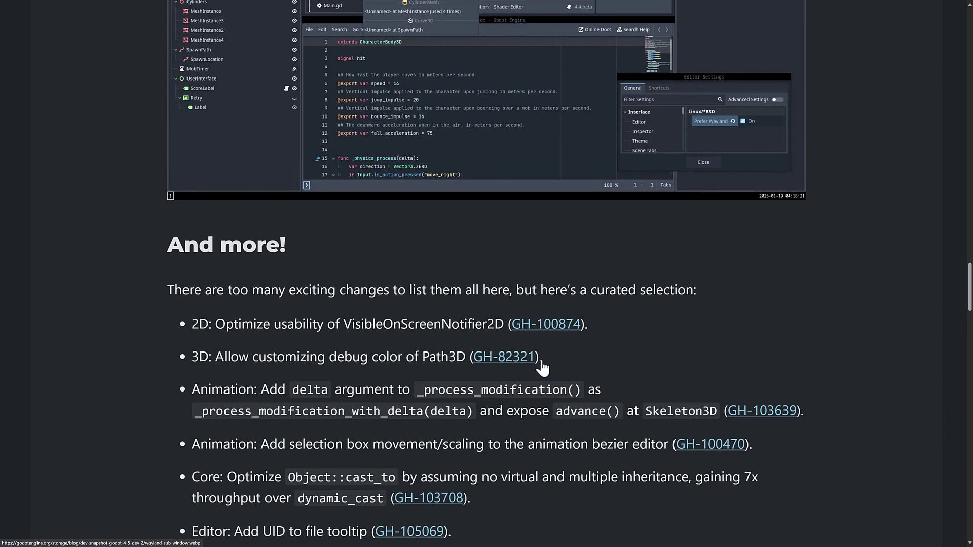
scroll(515, 330, down, 1)
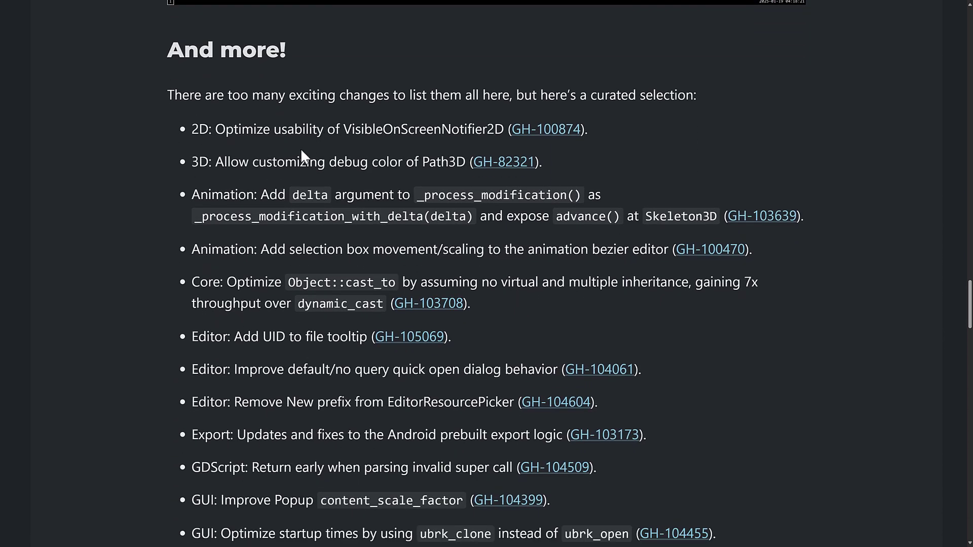
drag(203, 101, 754, 436)
click(754, 437)
scroll(632, 351, down, 13)
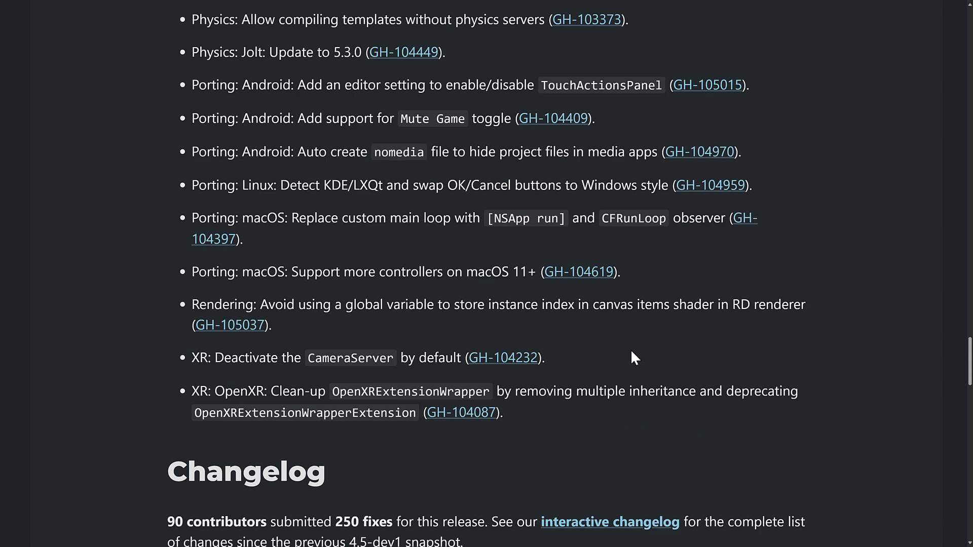
scroll(633, 358, up, 10)
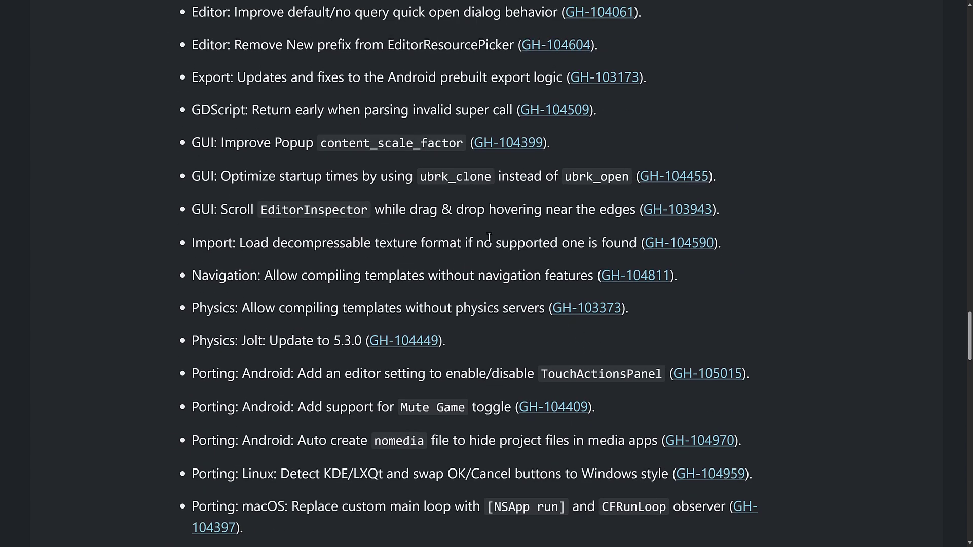
scroll(455, 208, down, 16)
scroll(456, 208, up, 2)
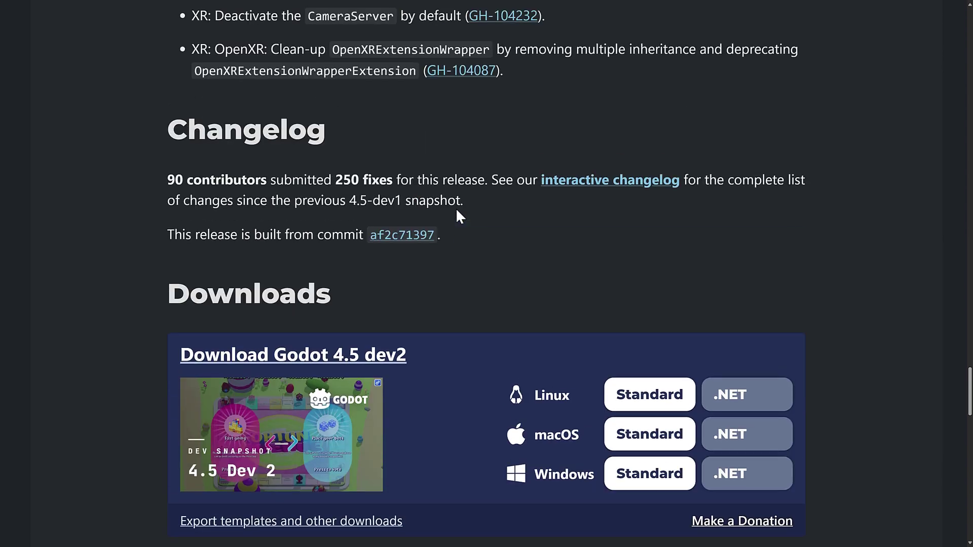
Open the 4.5-dev2 interactive changelog, skim down it, and return to its top
click(611, 190)
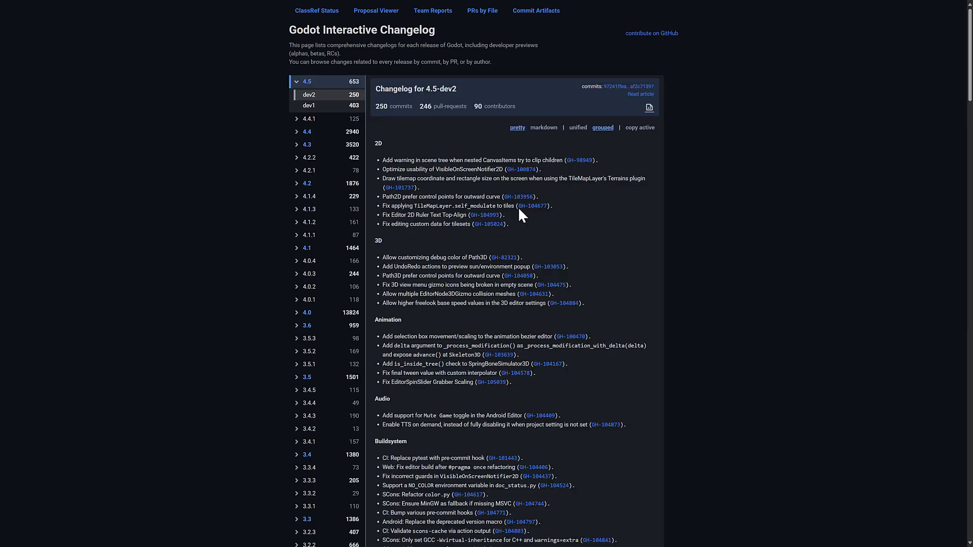
scroll(552, 253, down, 5)
scroll(549, 245, down, 20)
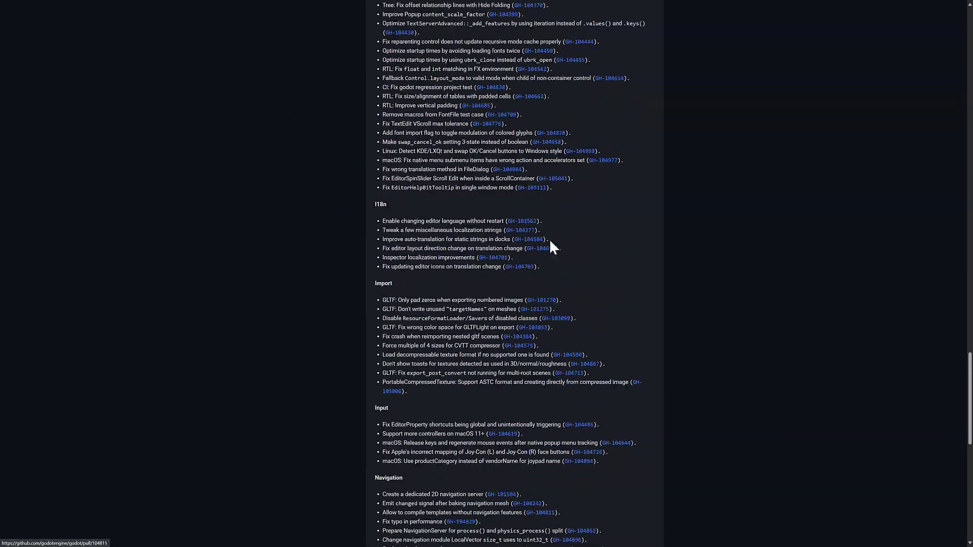
key(Home)
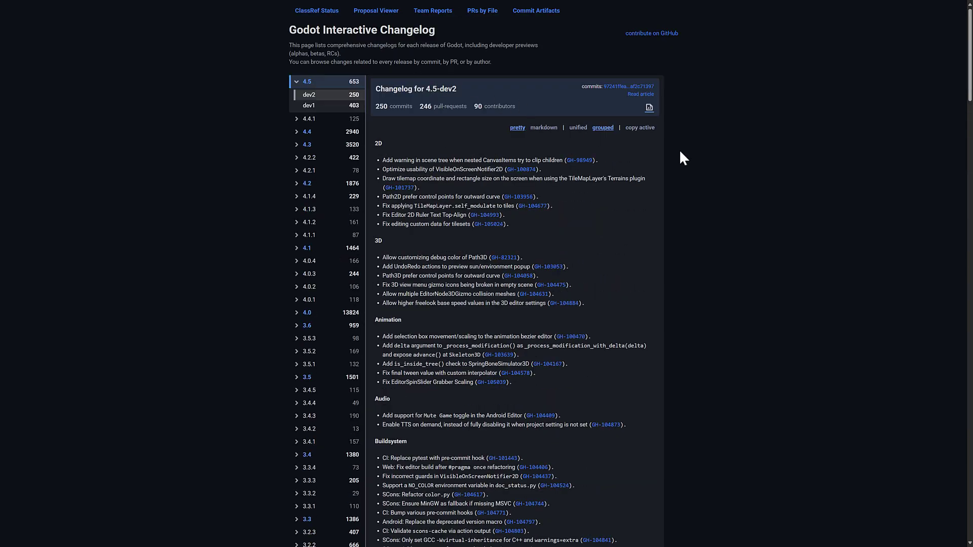
Go back to the 4.5 Dev 2 snapshot blog post and scroll up to its cover banner
key(alt+Left)
scroll(527, 232, up, 3)
scroll(543, 250, up, 20)
scroll(541, 254, up, 20)
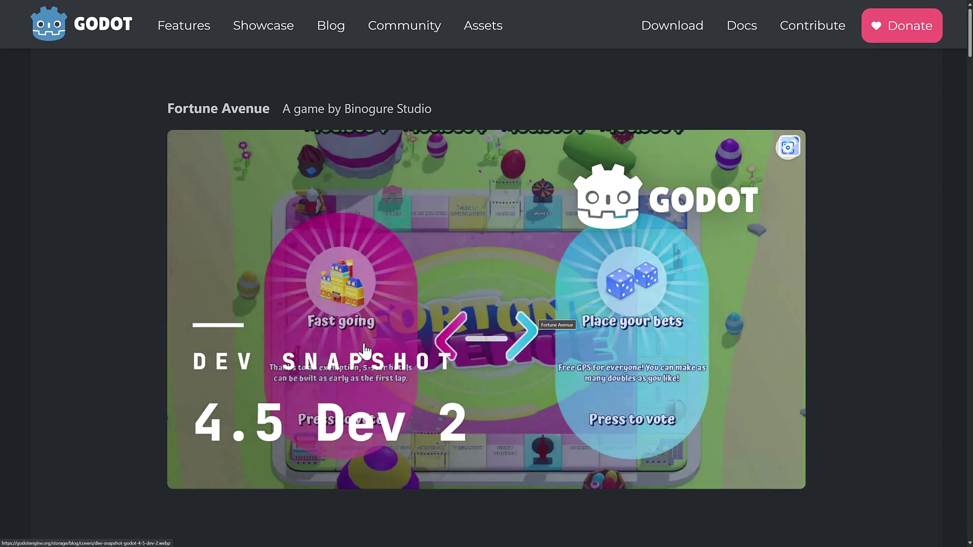
scroll(365, 349, down, 20)
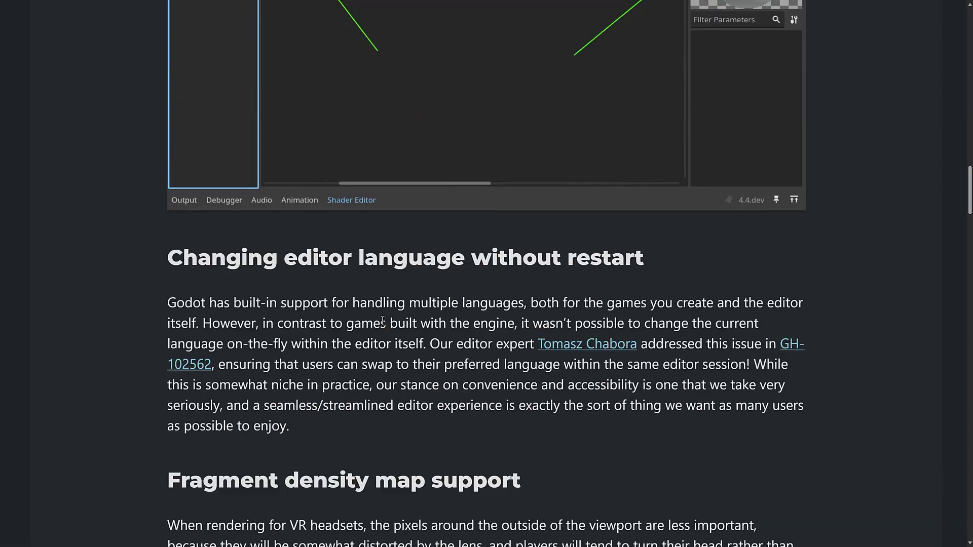
scroll(383, 321, up, 10)
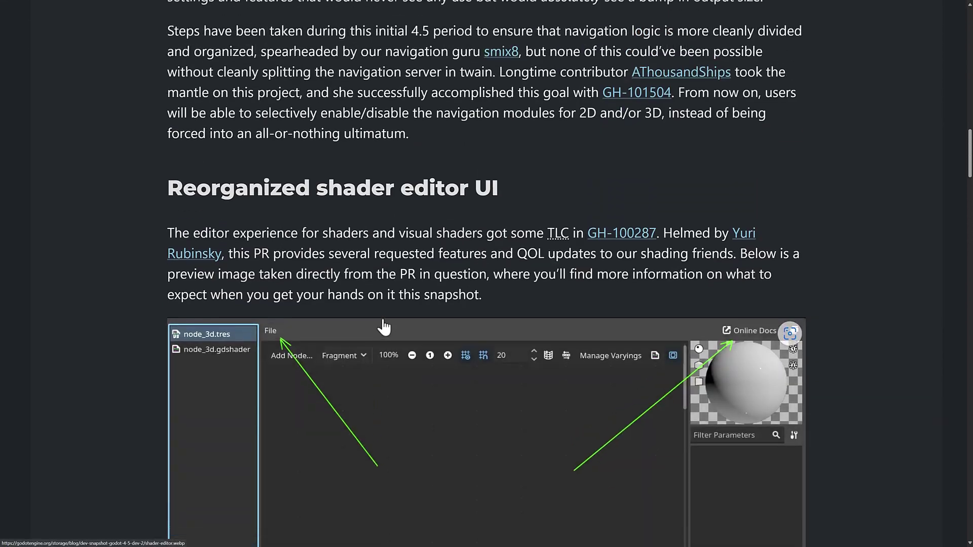
scroll(383, 327, up, 3)
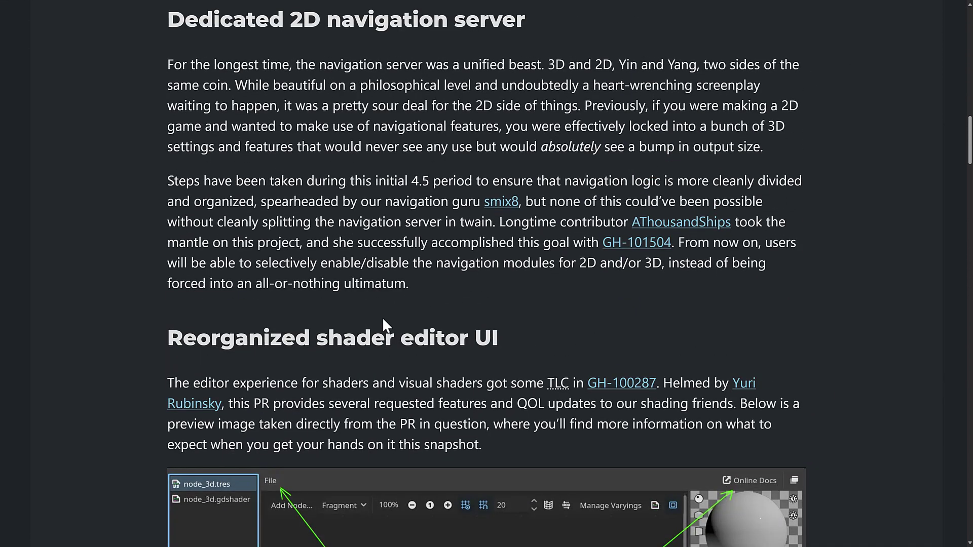